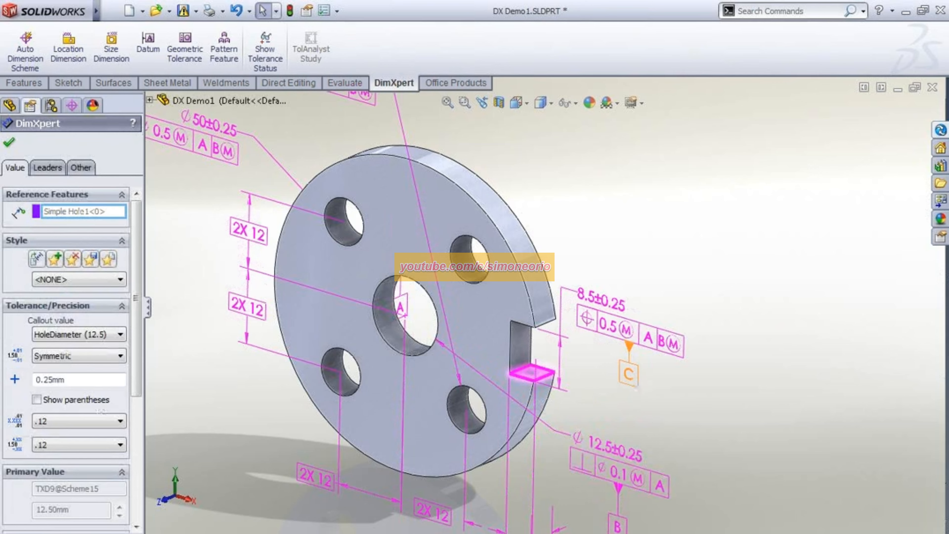
Examine the datum C symbol attached to the notch's width and position callout
scroll(635, 374, down, 5)
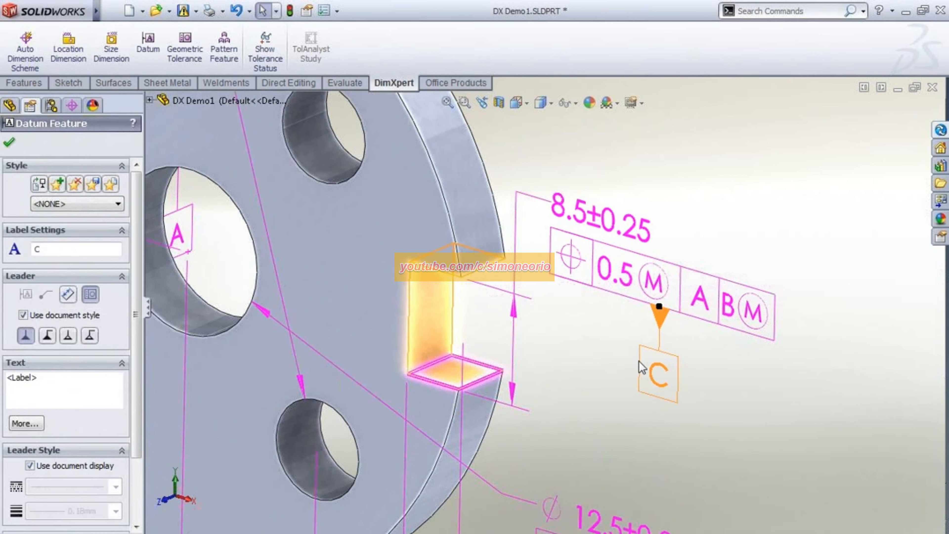
key(Escape)
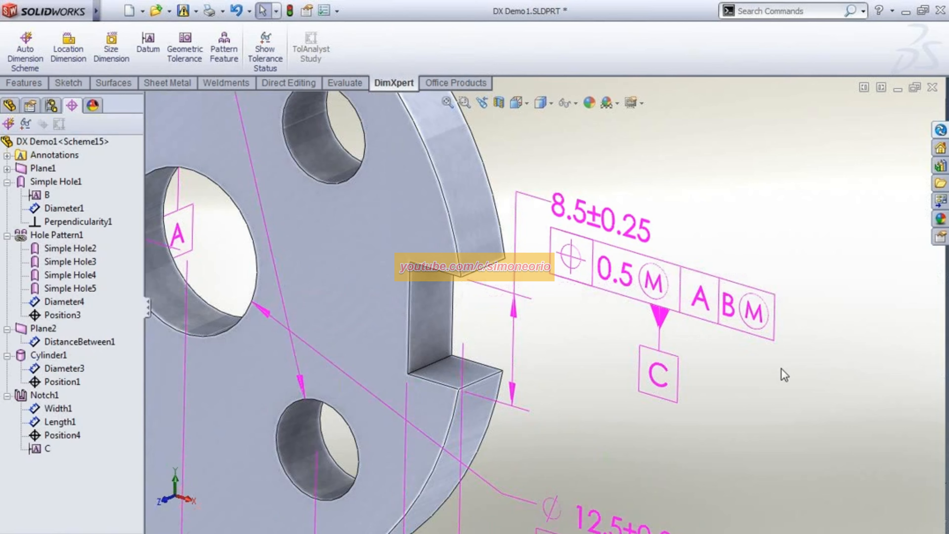
key(z)
key(z)
key(z)
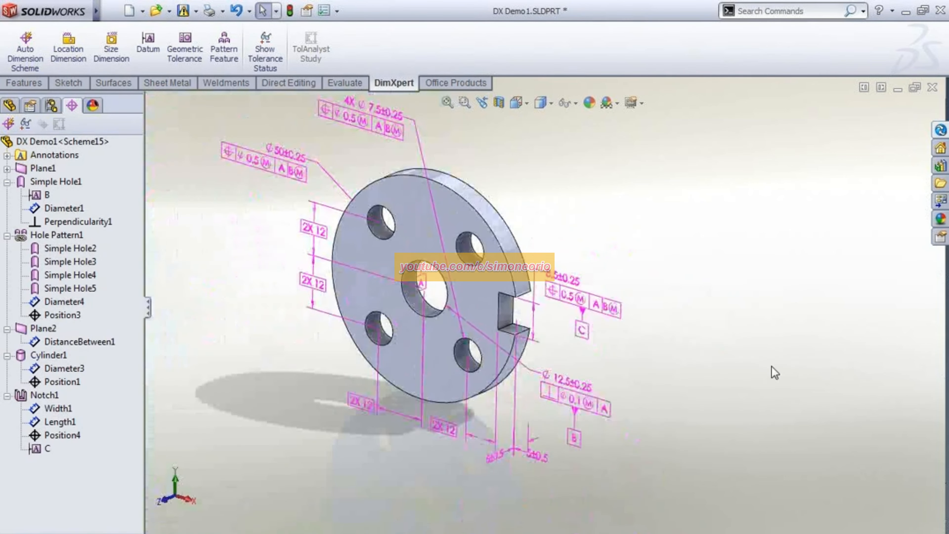
scroll(561, 165, down, 2)
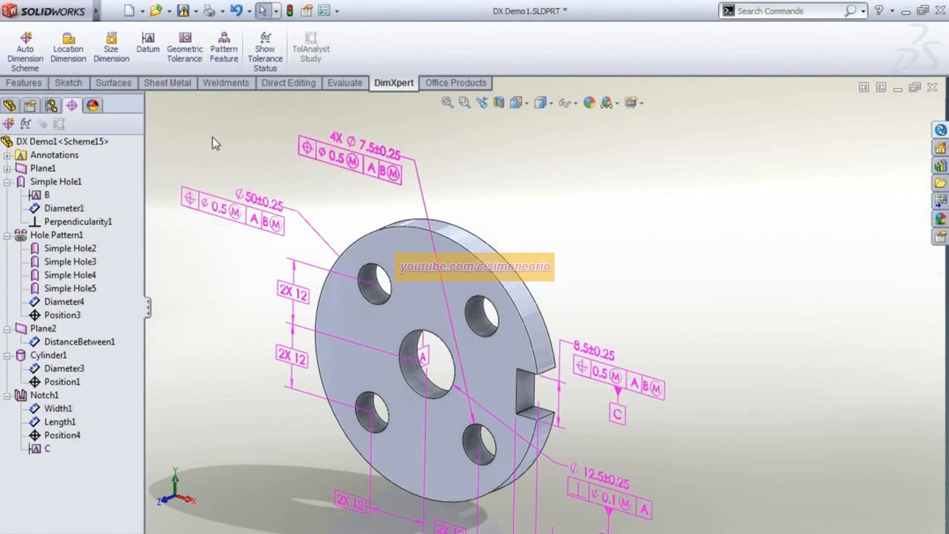
Make a drawing from the part and save it in the Projects folder "2087 - DimXpert and TolAnalyst"
click(143, 11)
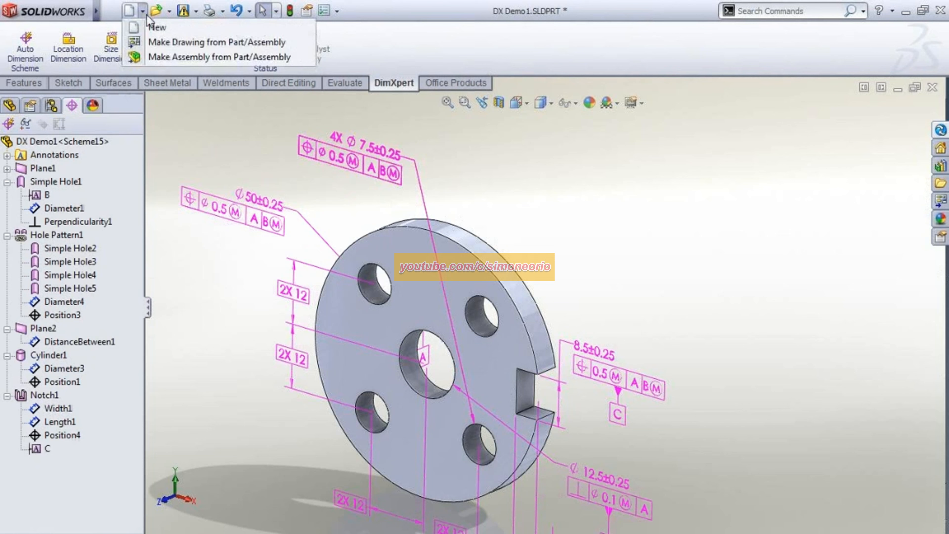
click(157, 43)
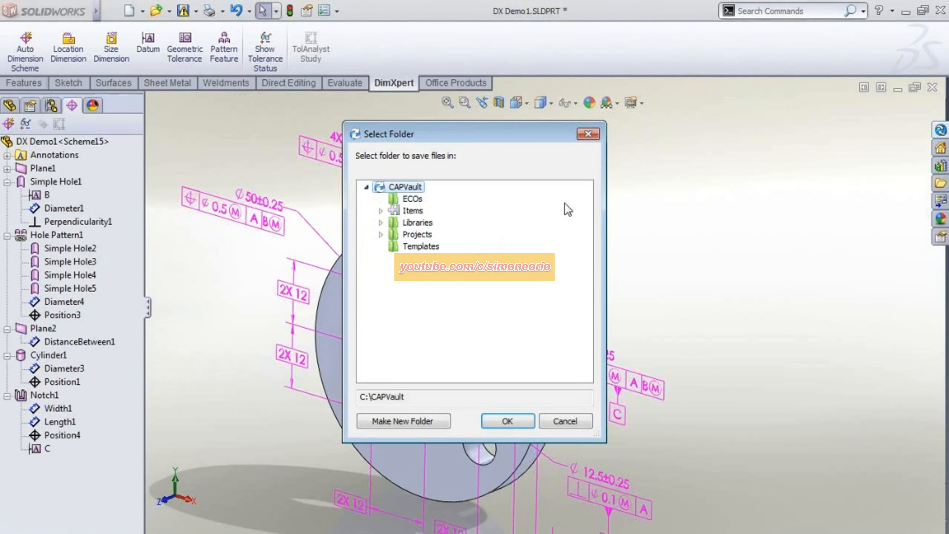
click(422, 235)
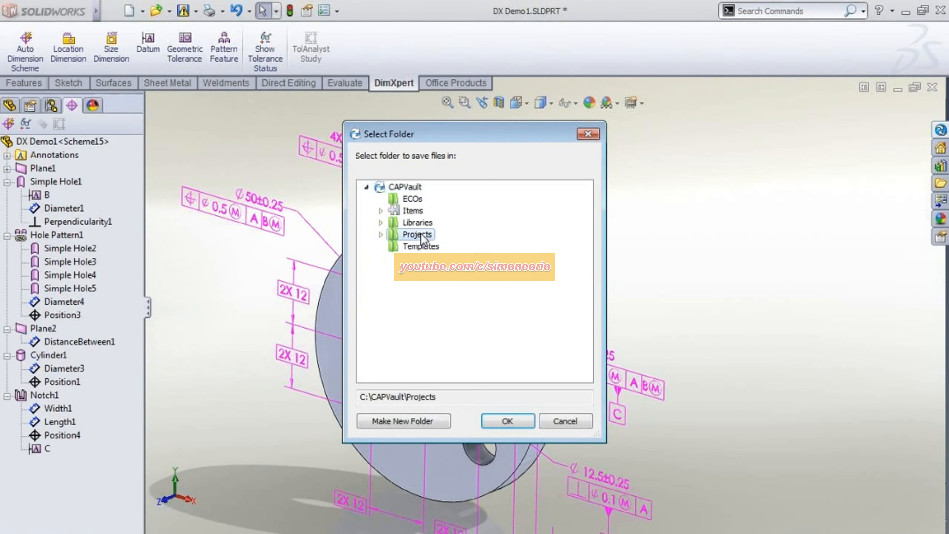
double_click(421, 236)
click(472, 344)
click(475, 354)
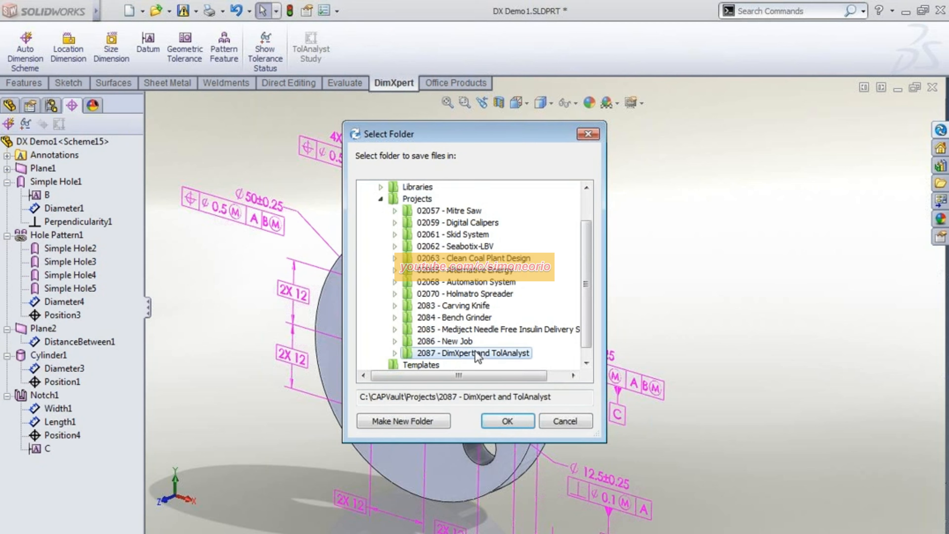
click(503, 421)
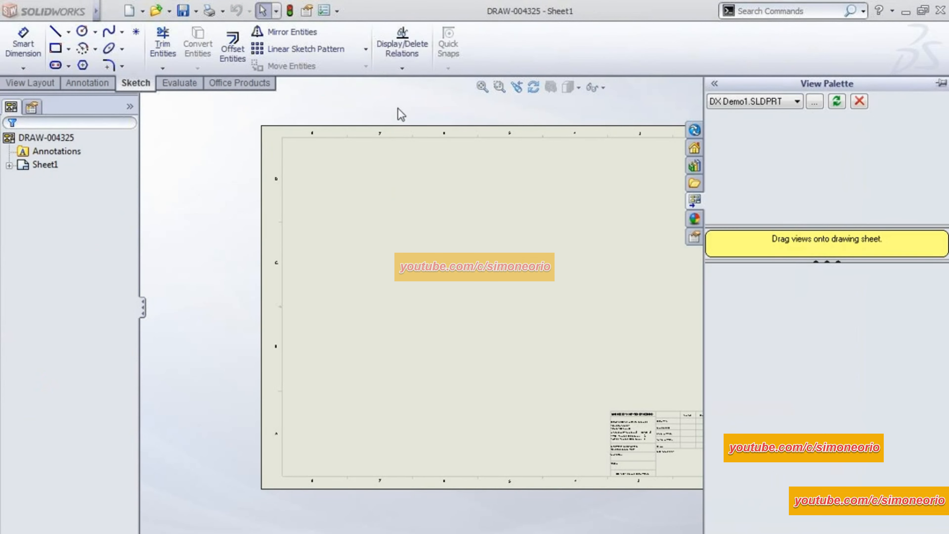
Load the DX Demo1.SLDPRT views for placement and enable importing of DimXpert annotations
click(798, 100)
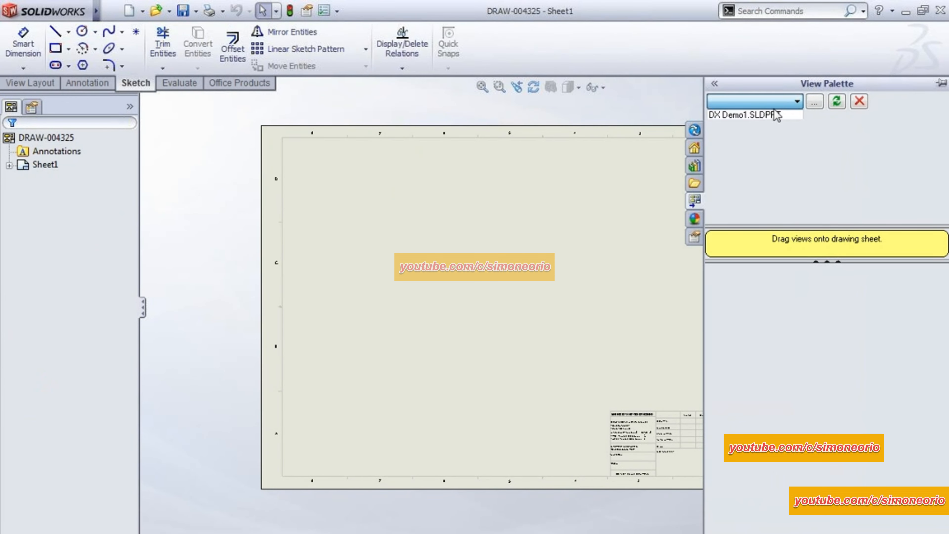
click(777, 115)
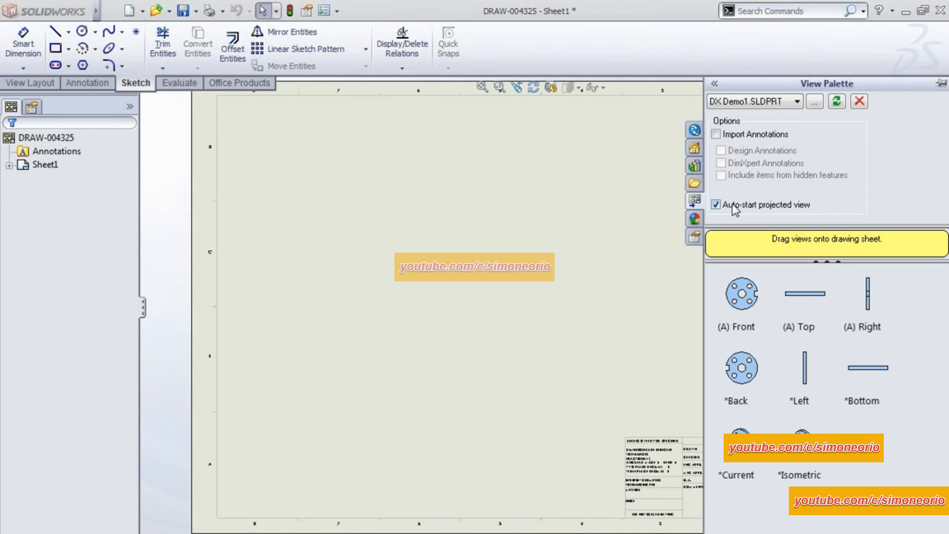
click(763, 135)
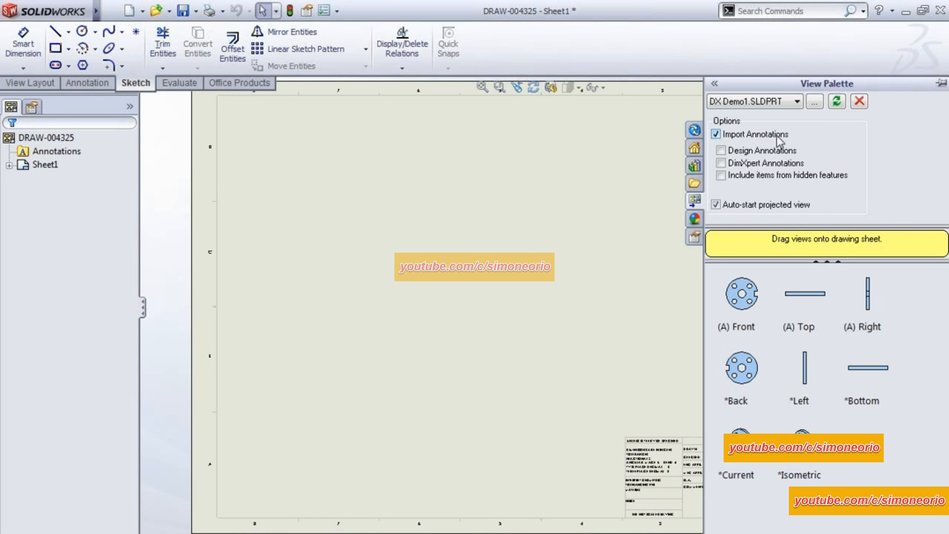
click(758, 165)
Place the annotated Front view on the sheet, with a projected side view beside it and an isometric view above
drag(749, 286, 387, 321)
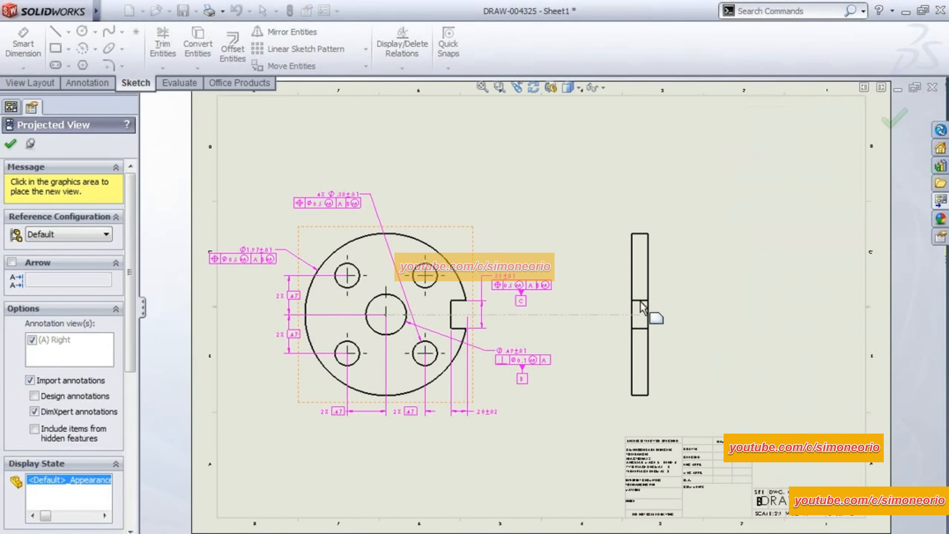
click(641, 303)
click(679, 194)
key(Escape)
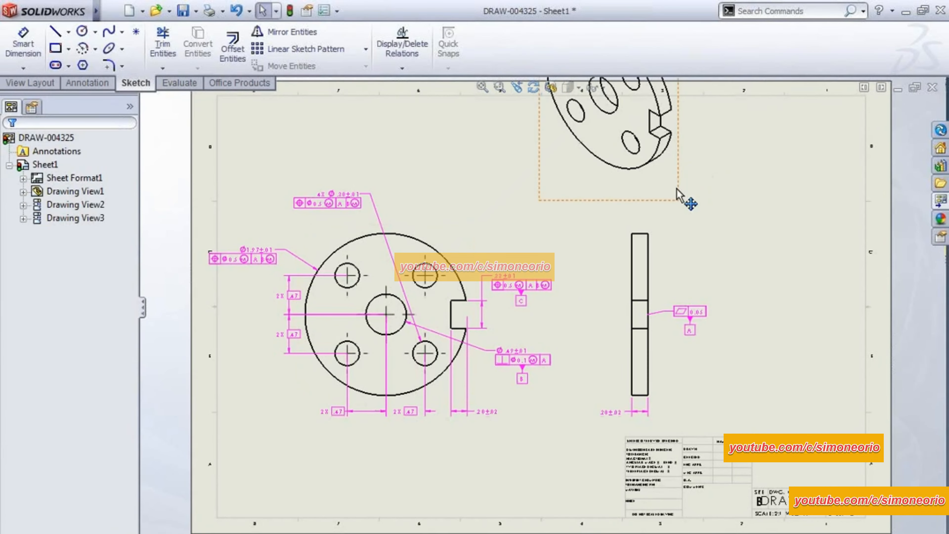
Move the isometric view to the sheet's upper-right corner and display it shaded with edges
mouse_move(678, 195)
mouse_down()
mouse_move(833, 276)
mouse_move(845, 293)
mouse_up()
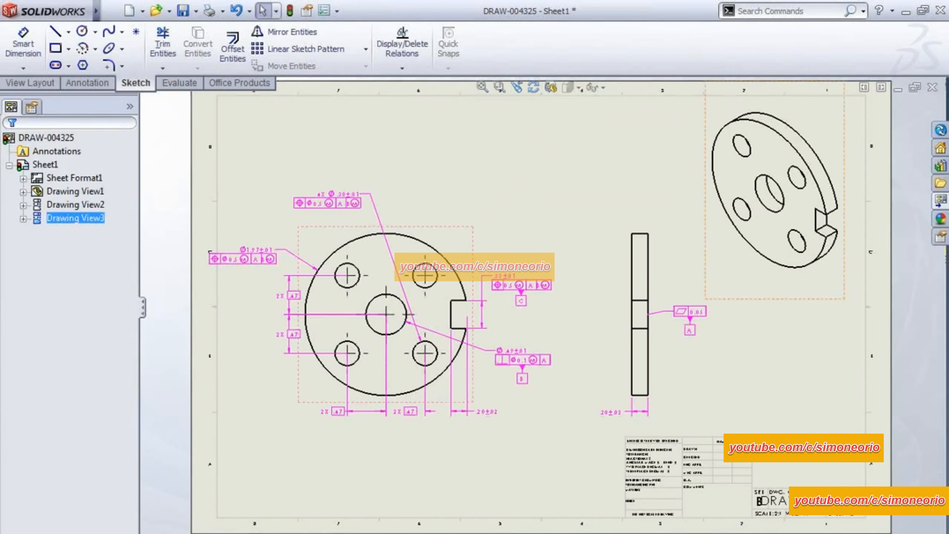
click(570, 90)
click(574, 109)
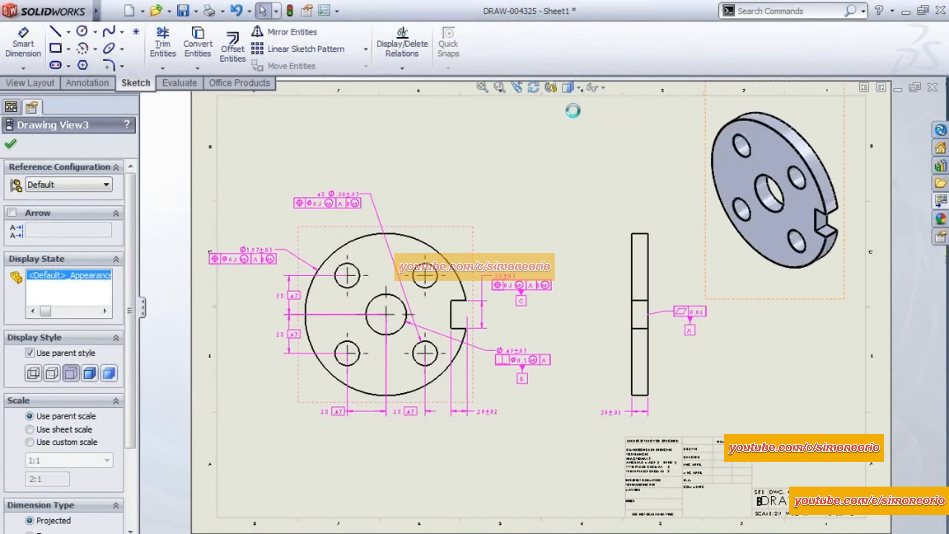
click(482, 142)
Move the left horizontal hole-spacing dimension below the front view further outward and switch the drawing units to MMGS
scroll(331, 327, down, 4)
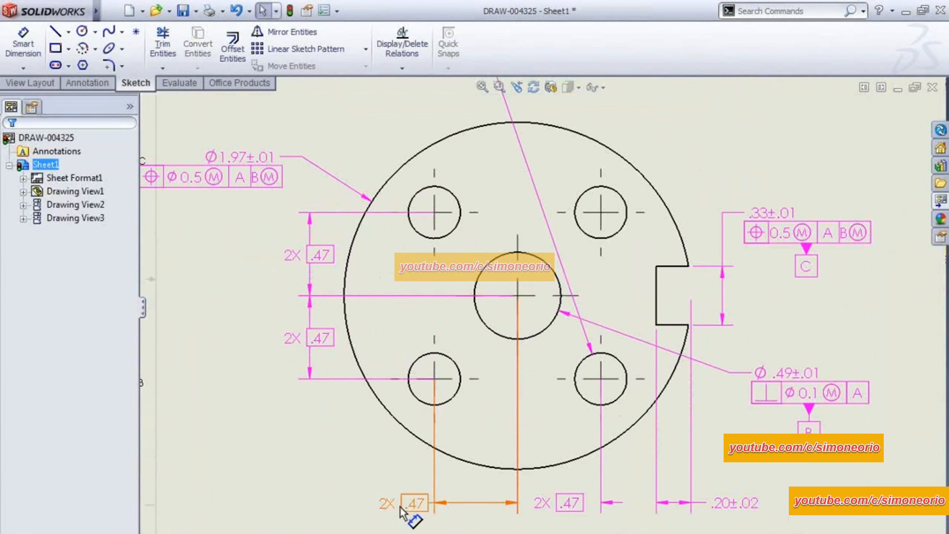
drag(400, 507, 348, 508)
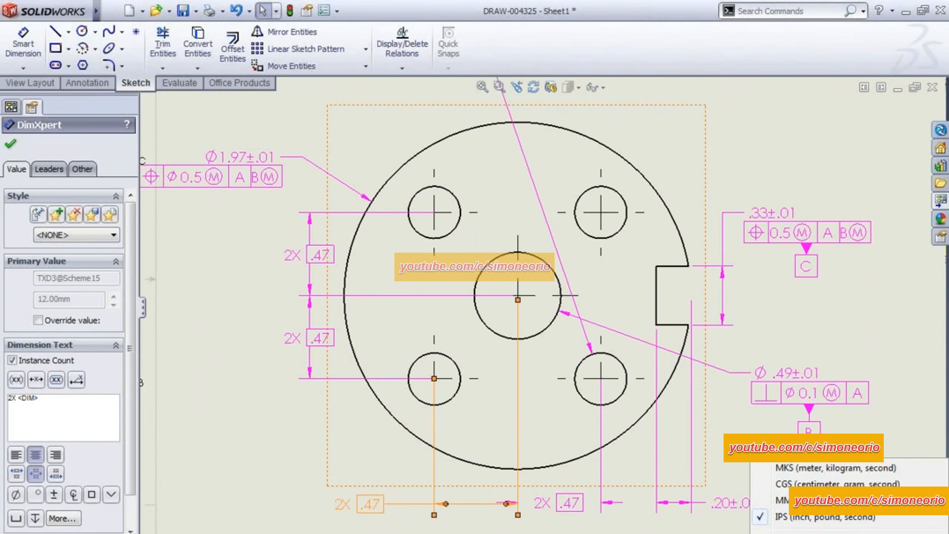
click(781, 500)
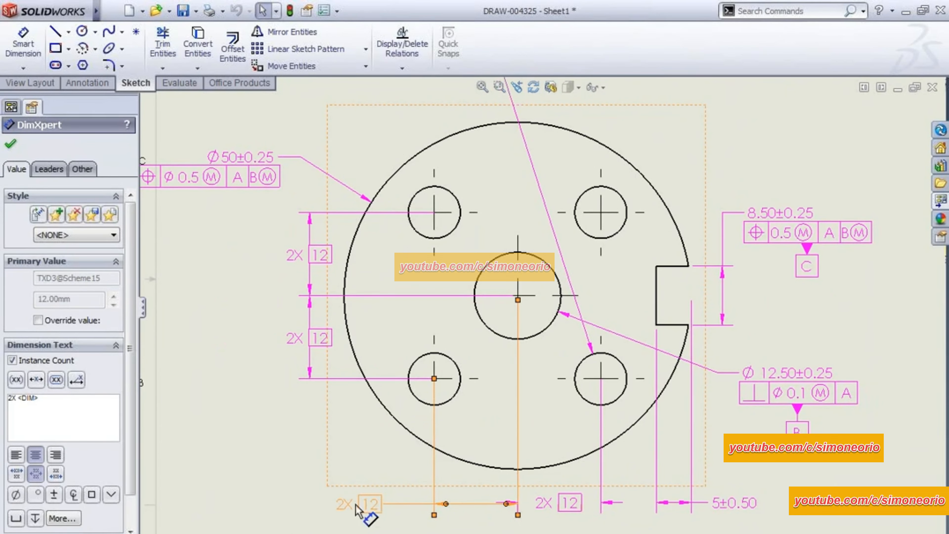
Reposition the two horizontal 2X 12 dimensions below the front view so both texts are clearly spaced
drag(339, 504, 354, 499)
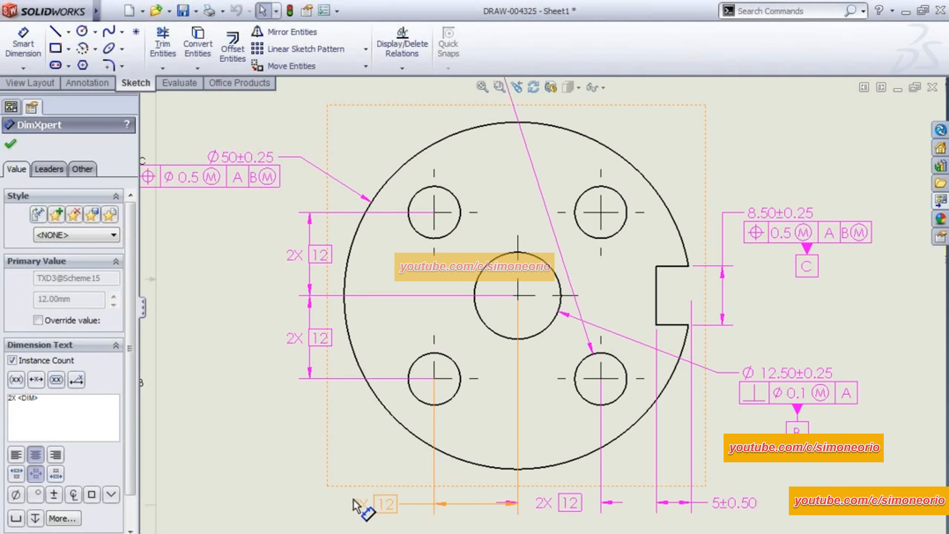
drag(552, 504, 557, 511)
click(817, 507)
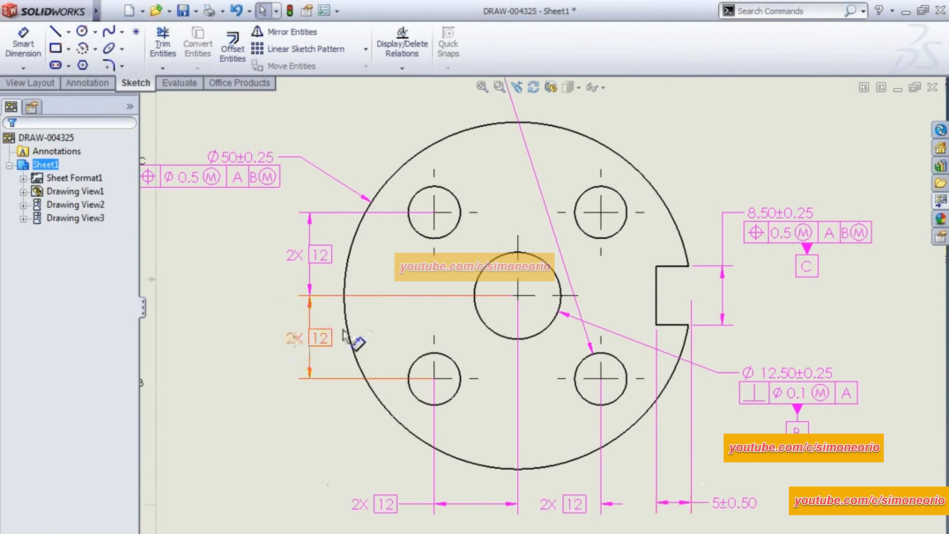
Move the outer 50 mm diameter callout with its position tolerance up and closer to the disc in the front view
mouse_move(356, 335)
middle_down()
mouse_move(657, 333)
mouse_move(352, 358)
middle_up()
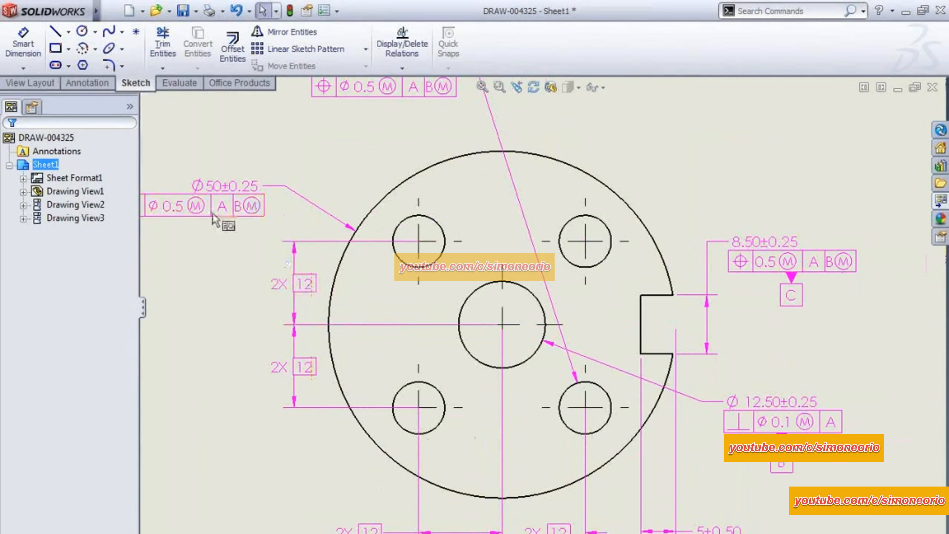
middle_drag(219, 205, 333, 248)
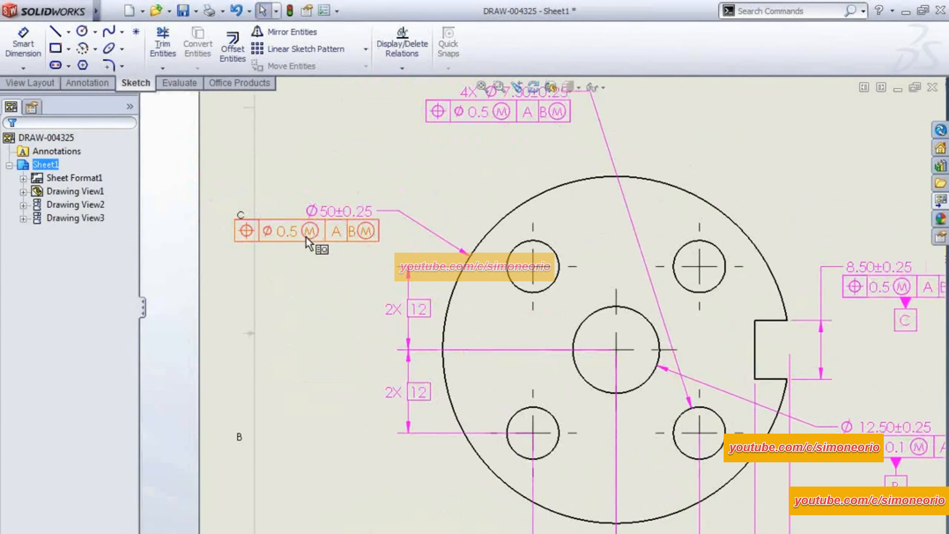
drag(362, 212, 395, 171)
click(366, 133)
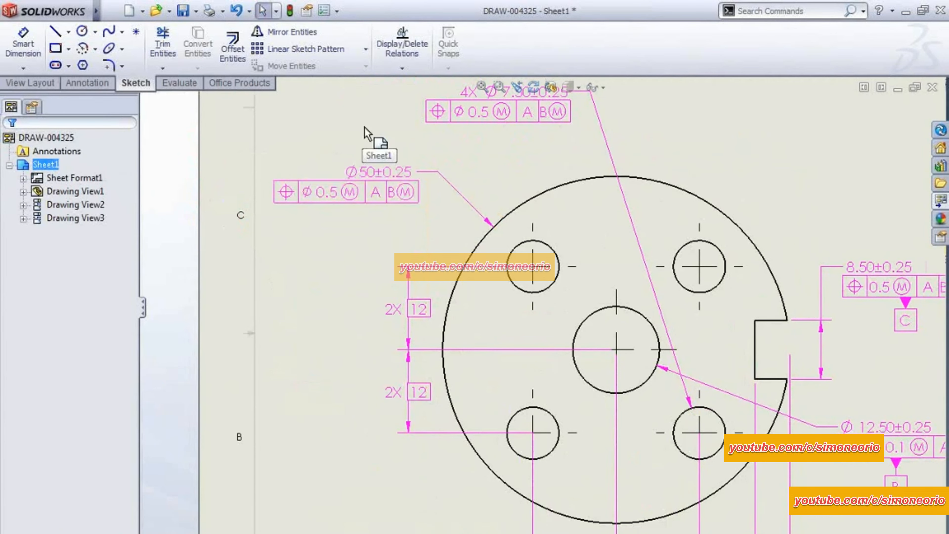
Move the 4X 7.50 mm hole callout with its position tolerance to the upper right of the disc
mouse_move(366, 132)
middle_down()
mouse_move(377, 180)
mouse_move(335, 223)
middle_up()
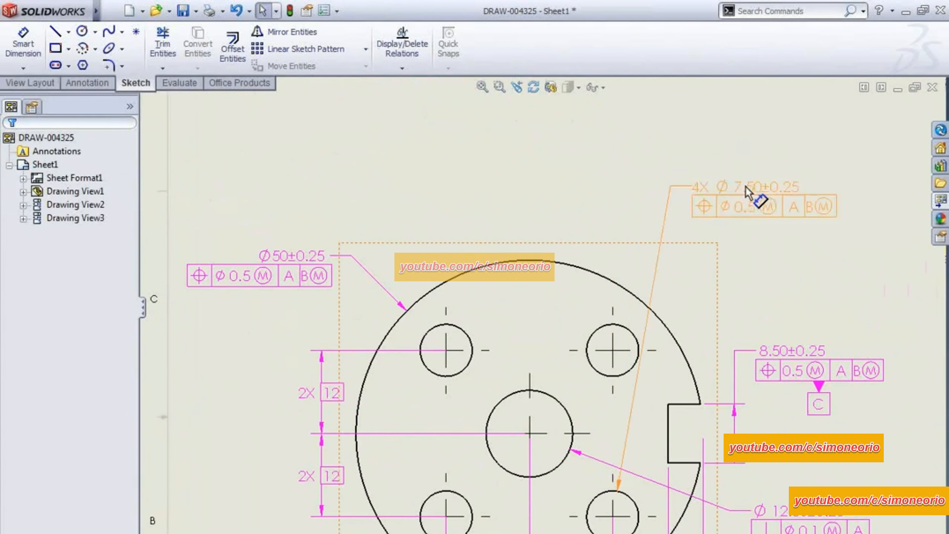
mouse_move(746, 186)
mouse_down()
mouse_move(801, 200)
mouse_move(788, 210)
mouse_up()
scroll(777, 220, up, 2)
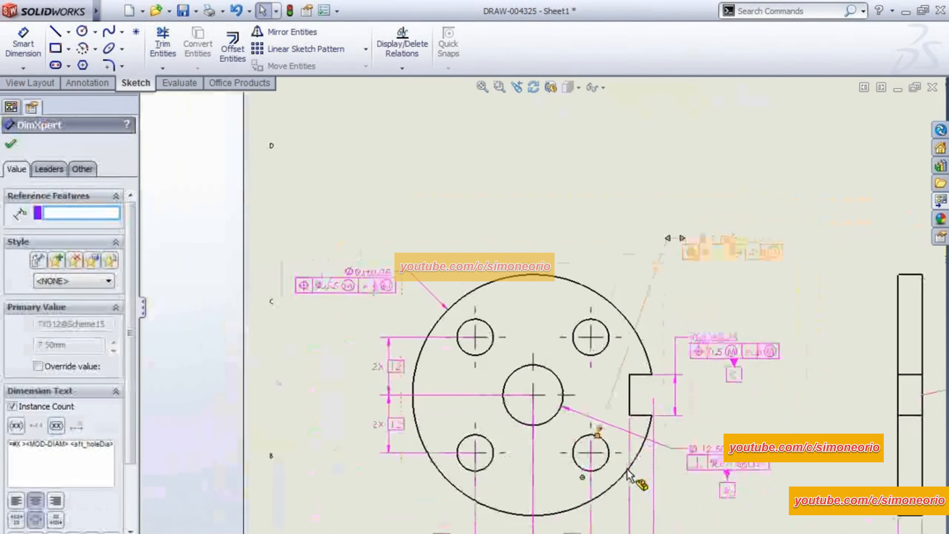
click(740, 378)
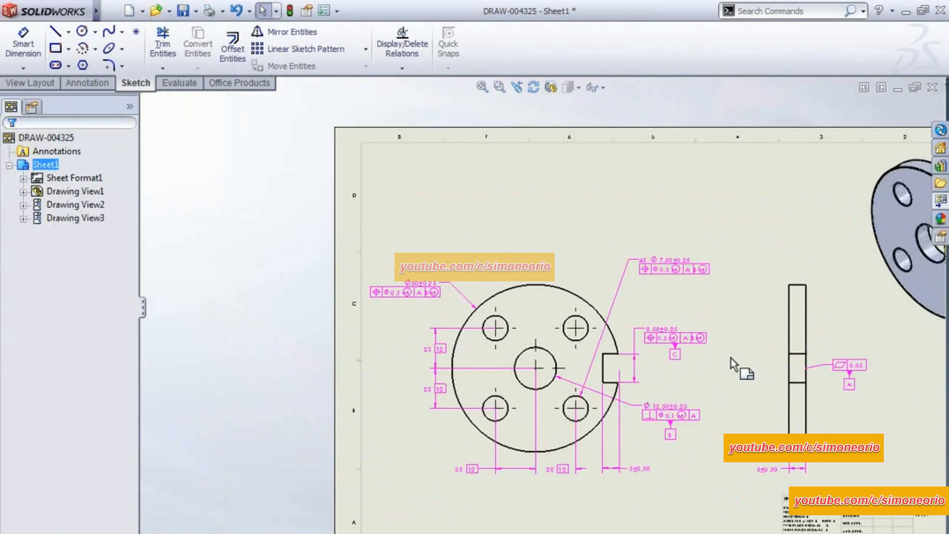
Examine the notch depth dimension below the front view and review the complete sheet
key(f)
scroll(493, 418, down, 1)
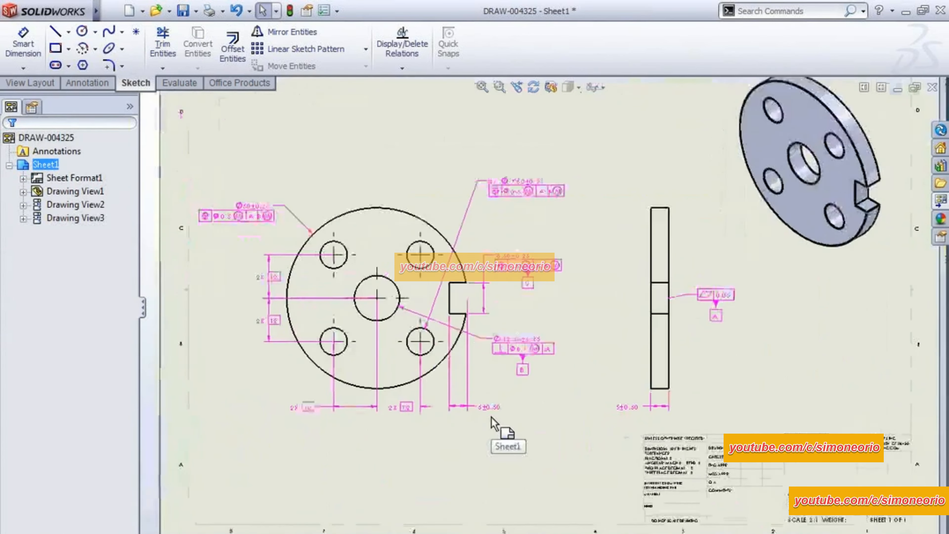
scroll(492, 418, down, 4)
click(510, 361)
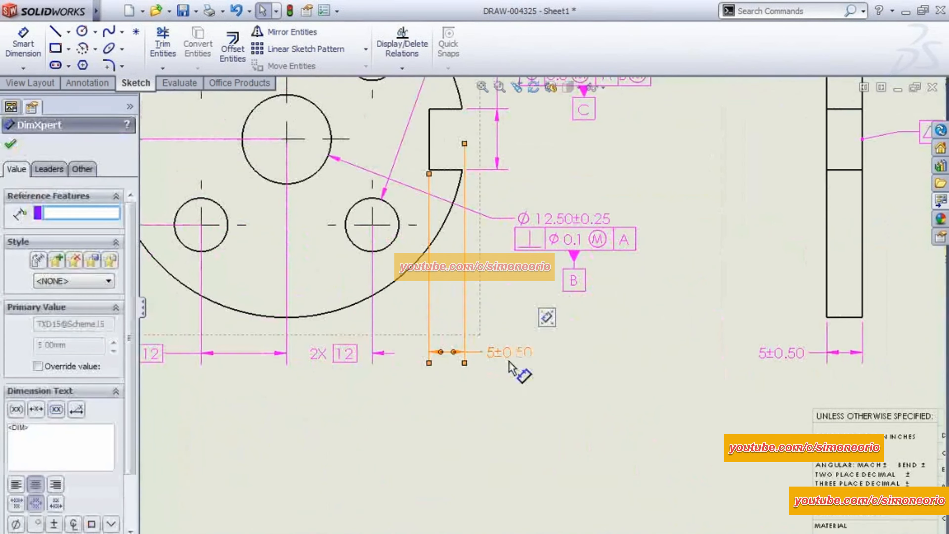
key(Escape)
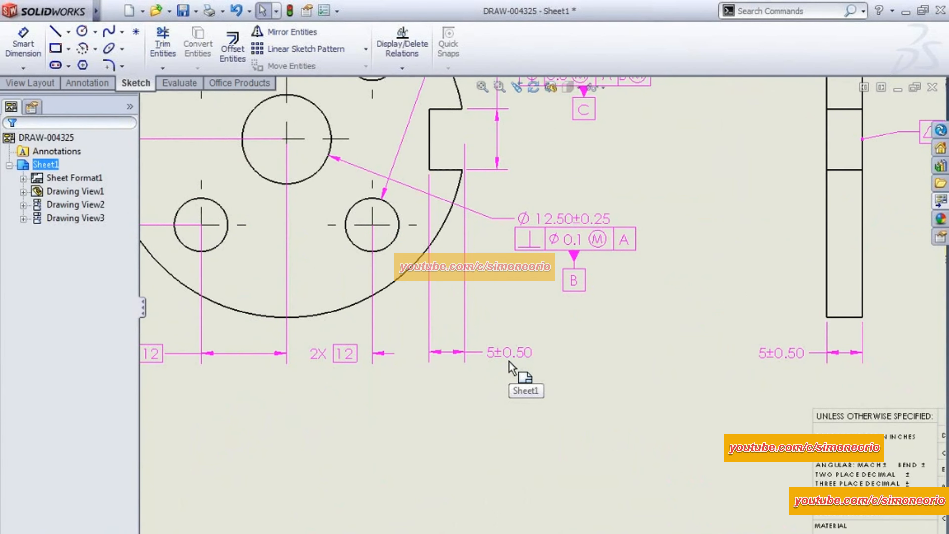
key(f)
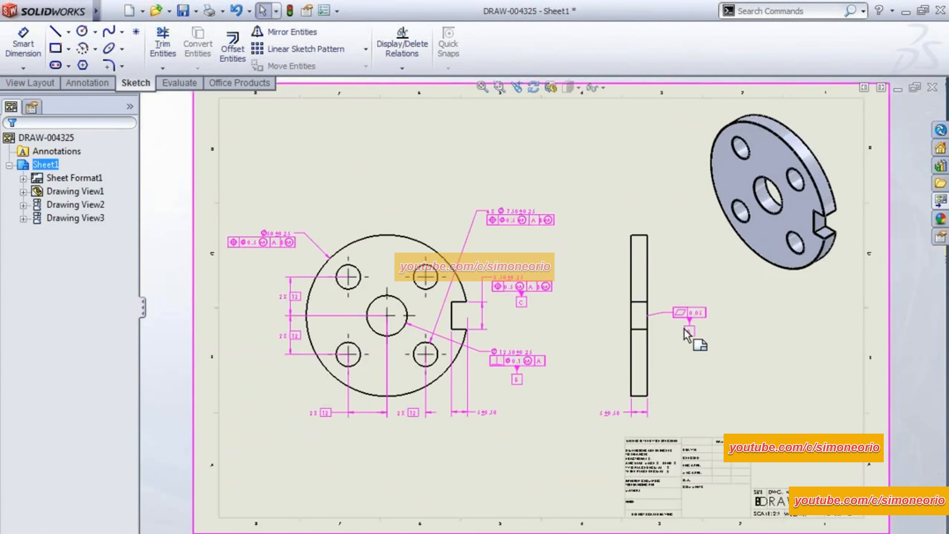
Switch back to the DX Demo1 part and inspect the notch's inner face and the outer cylinder's diameter dimension
key(ctrl+Tab)
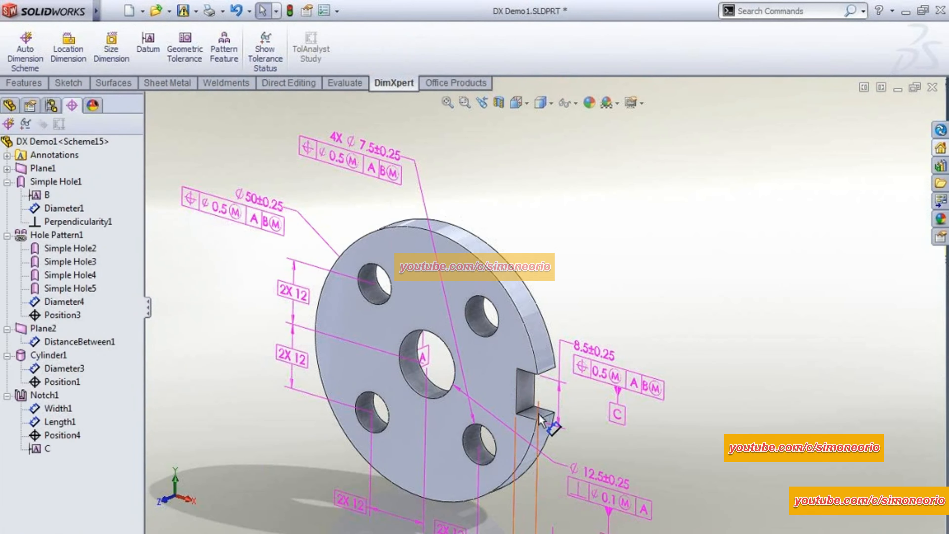
click(530, 397)
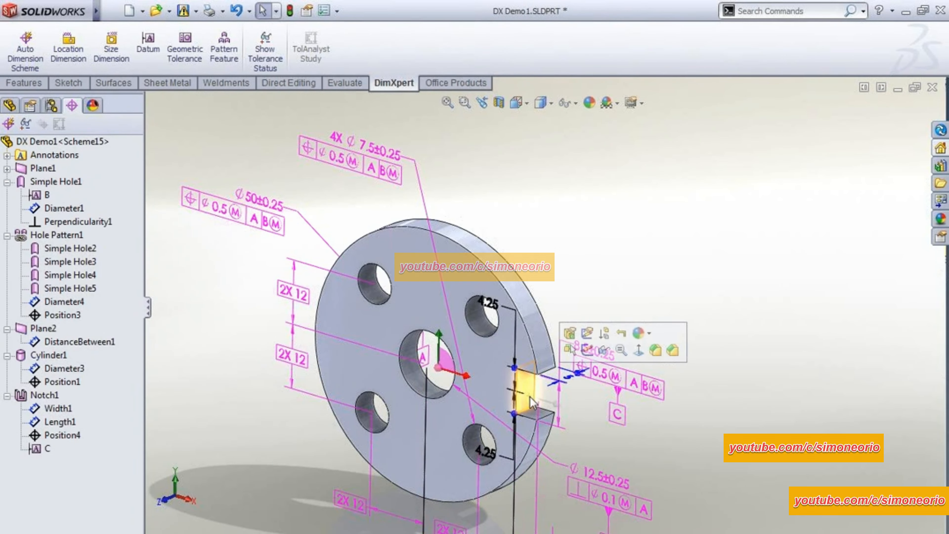
middle_drag(523, 422, 545, 202)
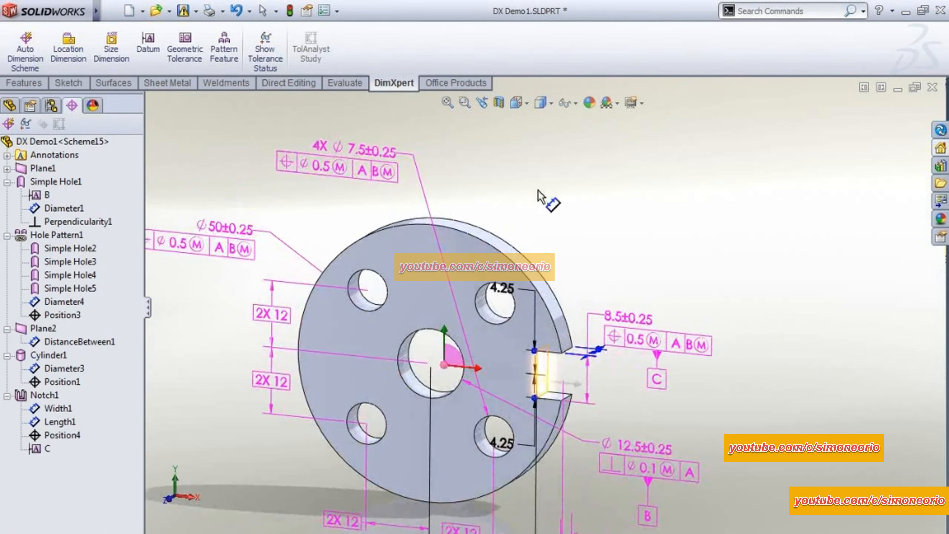
click(535, 205)
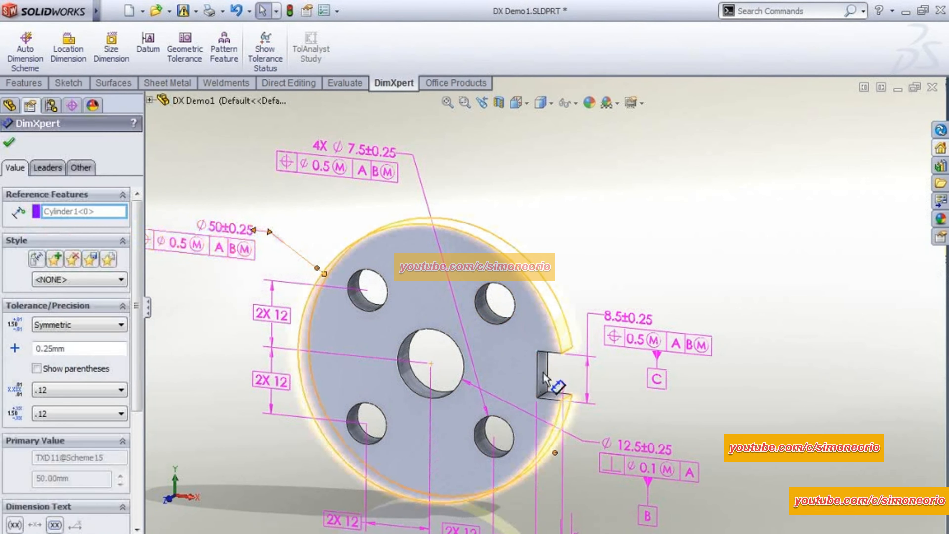
Open Sketch2 of the Extrude2 four-hole cut for editing
click(521, 331)
click(10, 105)
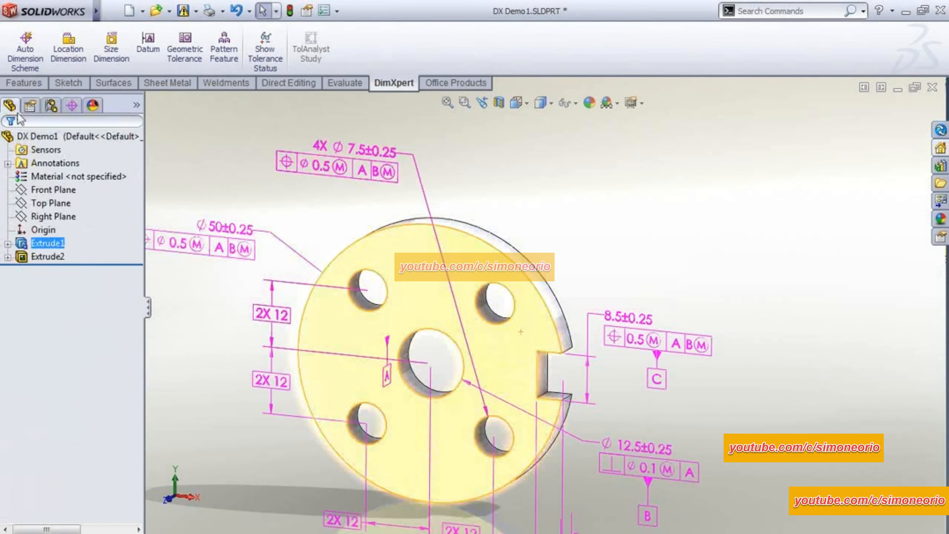
click(43, 257)
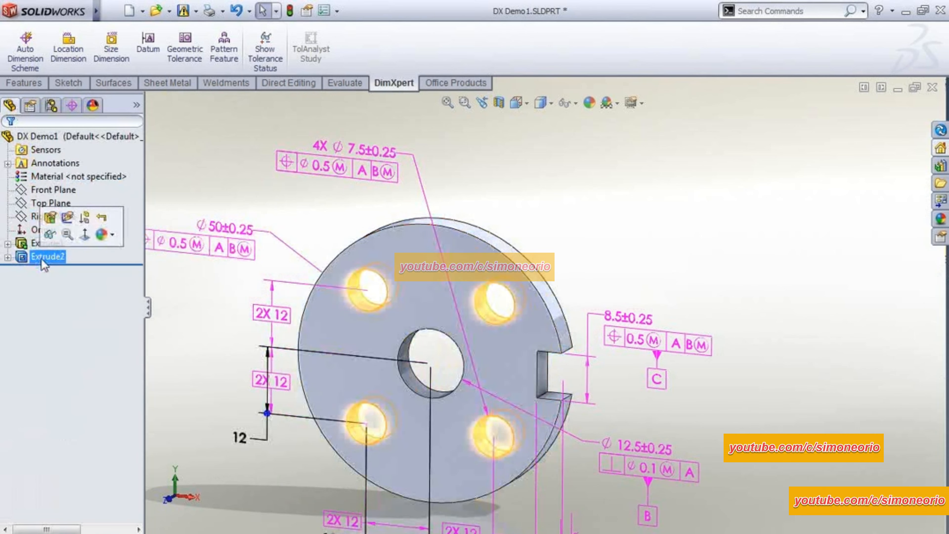
click(7, 258)
double_click(43, 269)
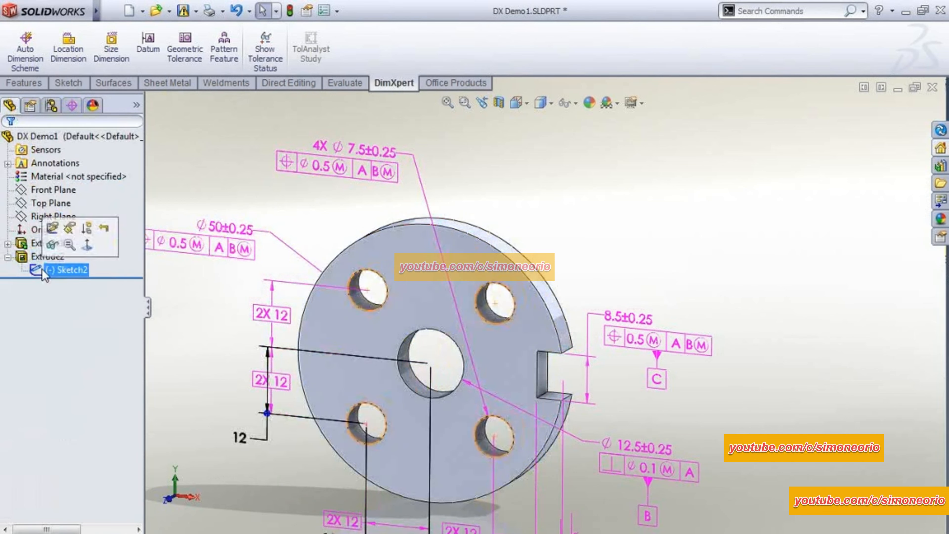
scroll(413, 149, up, 2)
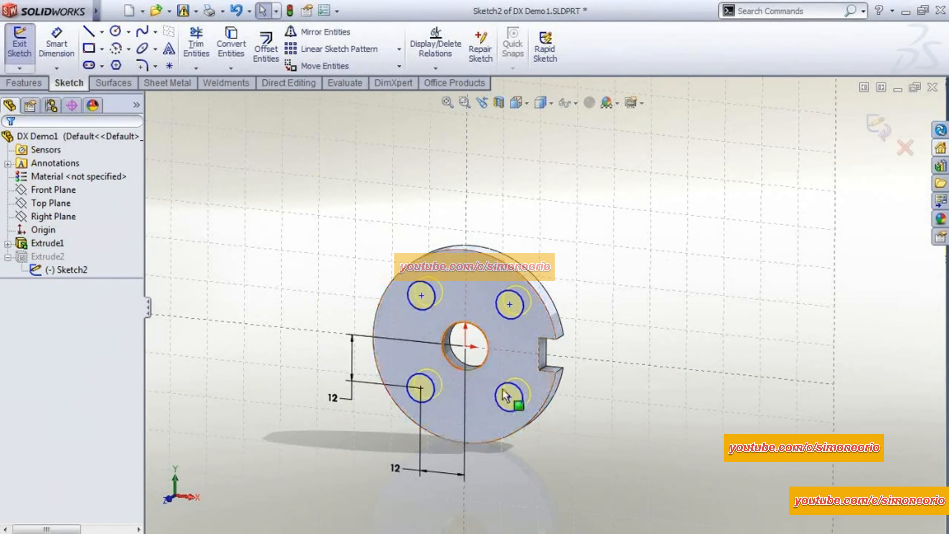
scroll(523, 391, down, 3)
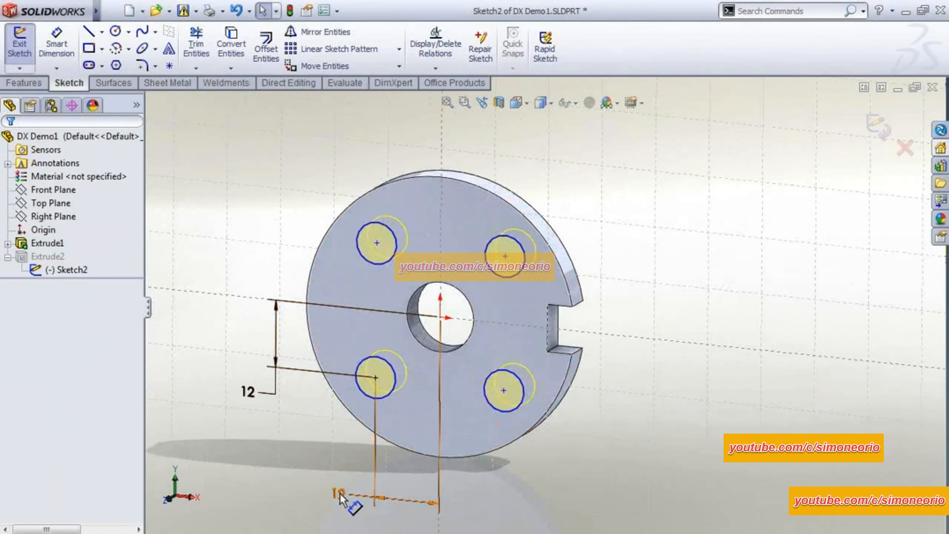
Dimension the upper-left hole circle with a 10 mm diameter and exit the sketch to rebuild the hole pattern
click(56, 43)
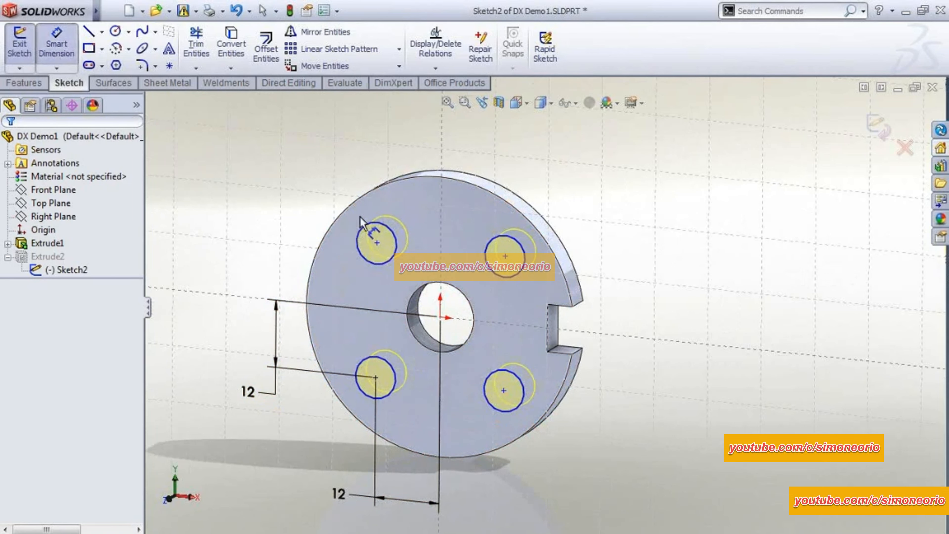
click(368, 224)
click(271, 132)
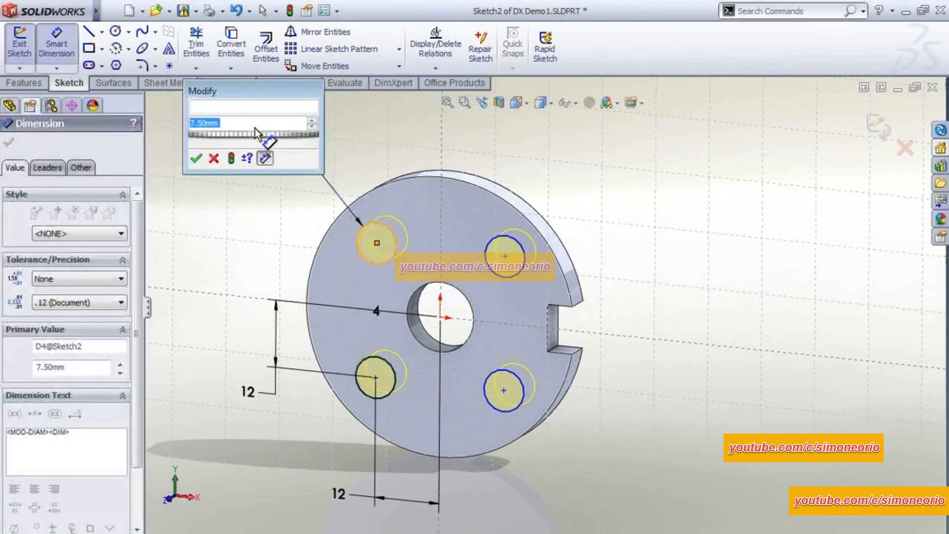
text(10)
key(Return)
click(718, 233)
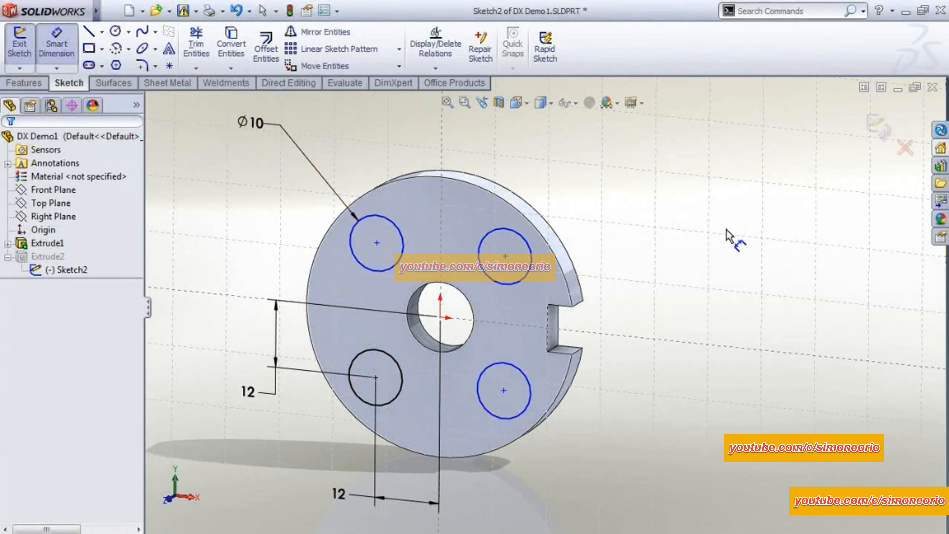
click(880, 122)
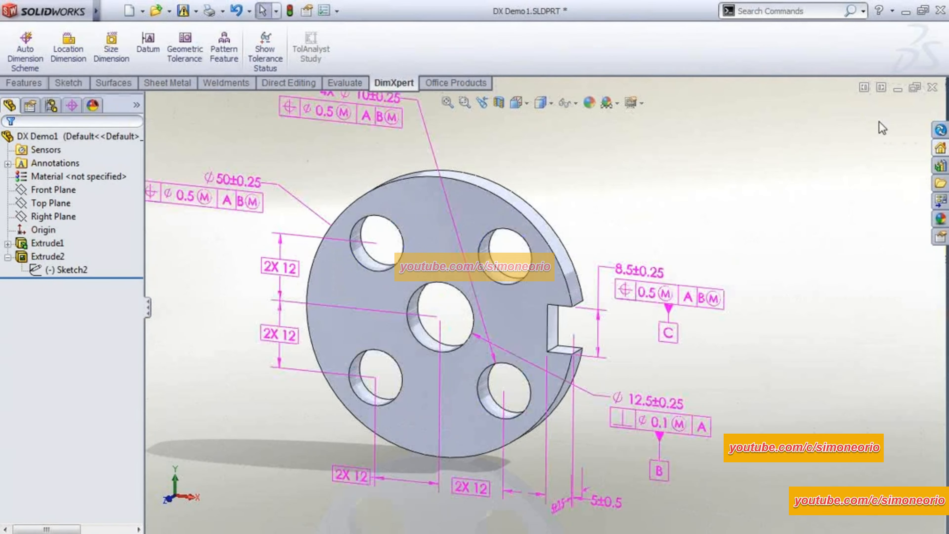
key(f)
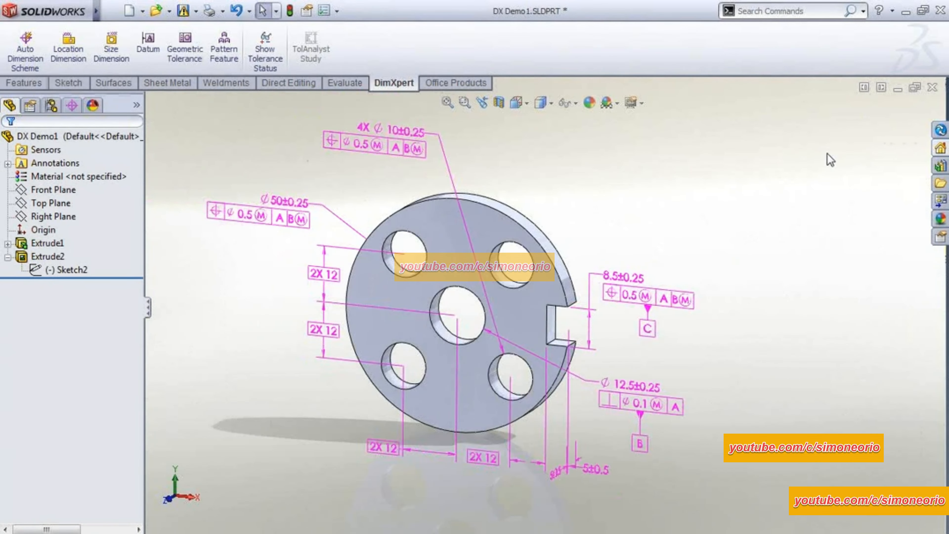
Set the position tolerance of the four-hole pattern to 0.75 in its feature control frame
click(405, 128)
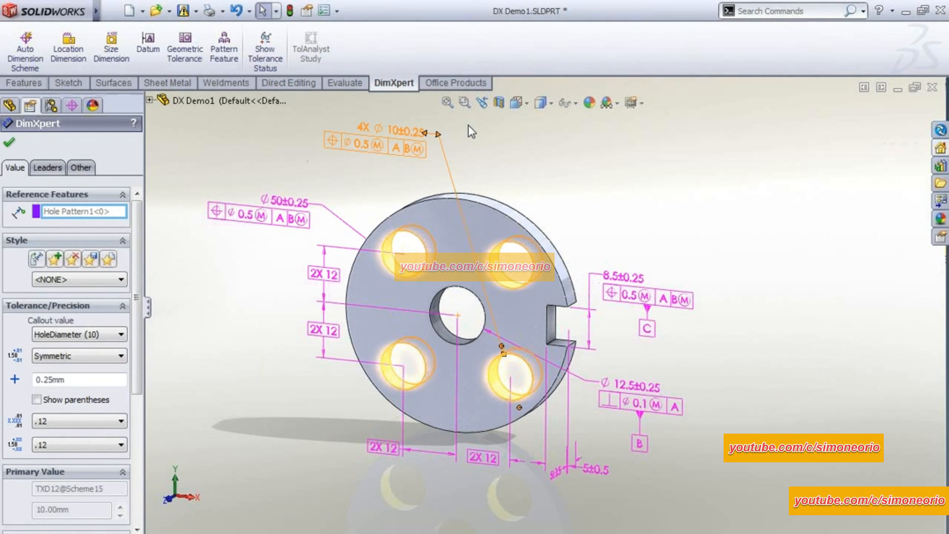
click(345, 151)
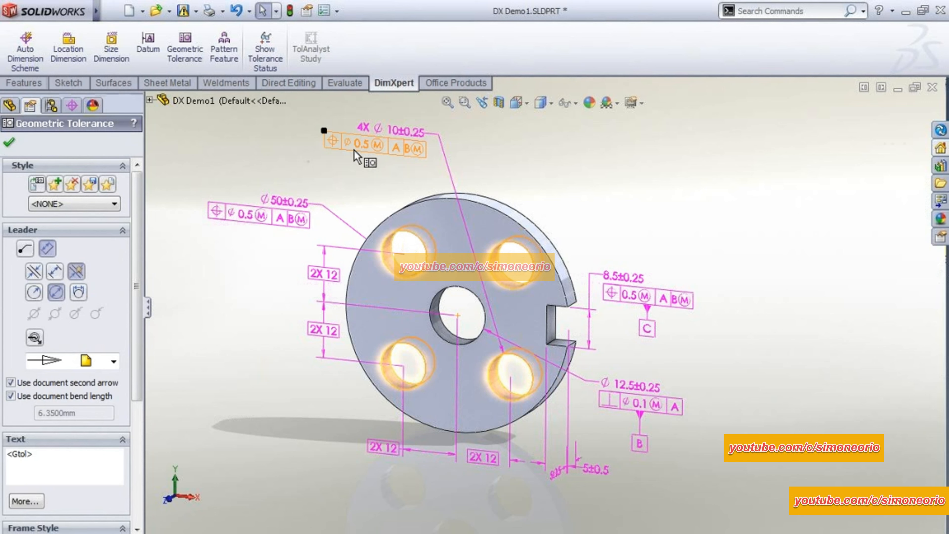
click(354, 149)
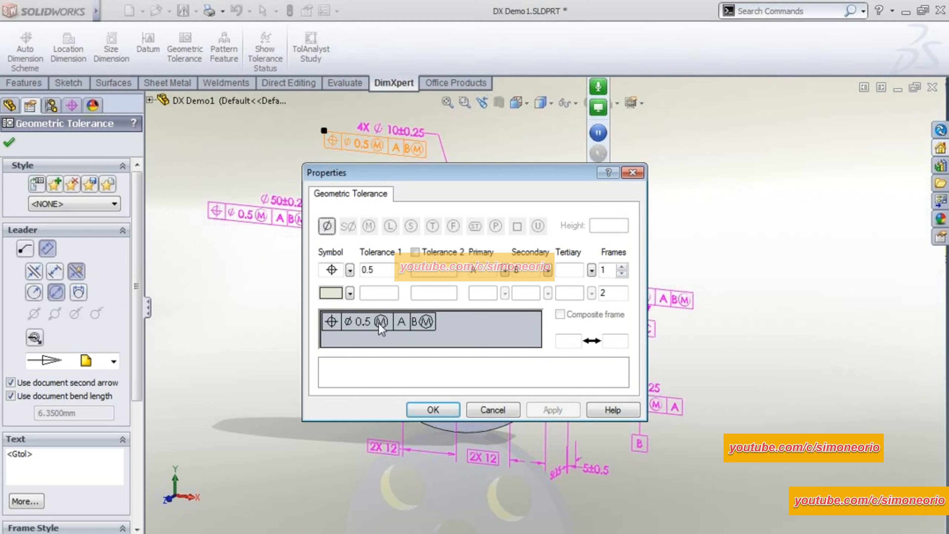
click(375, 270)
key(BackSpace)
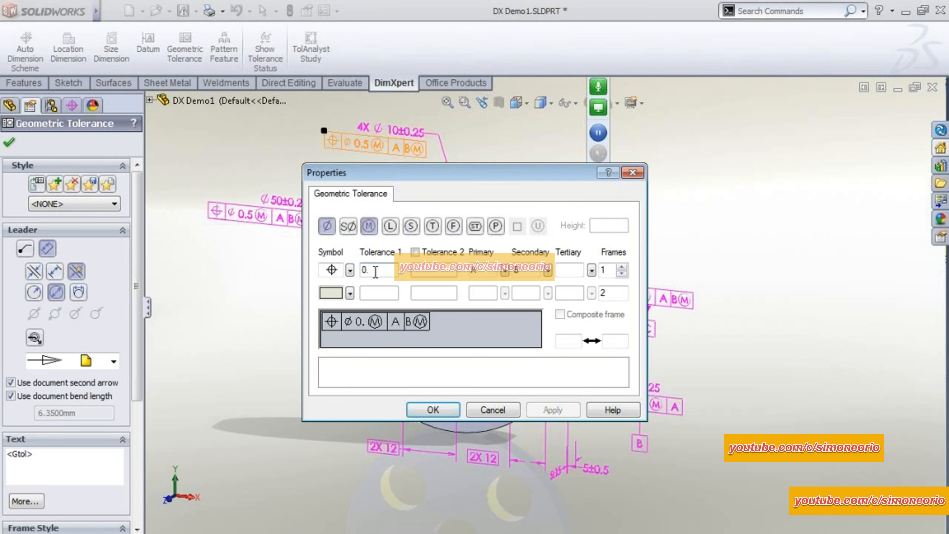
text(75)
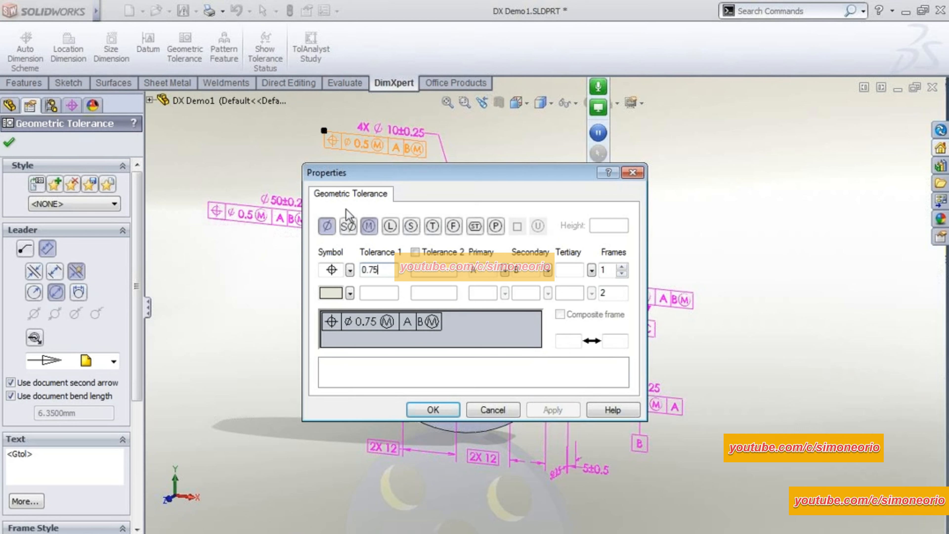
click(433, 410)
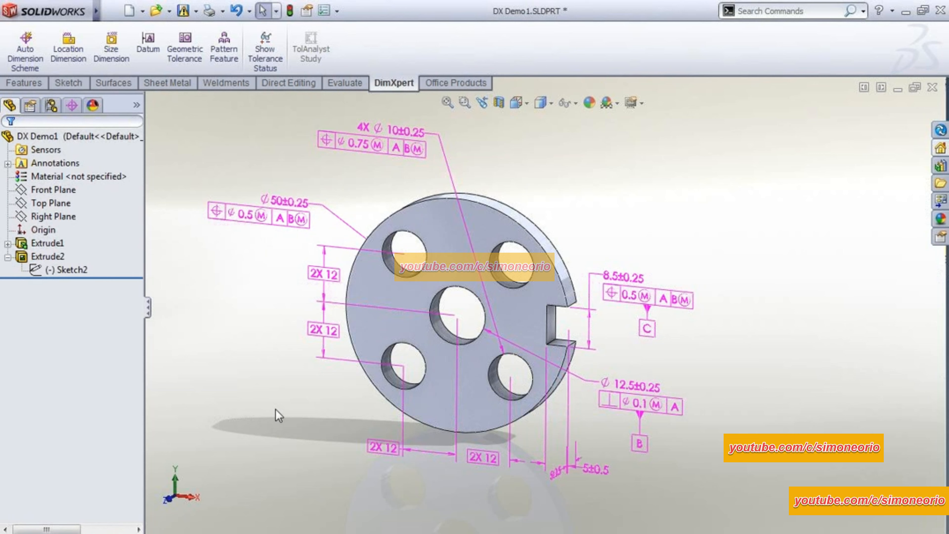
Set the symmetric tolerance of the notch's width dimension to 0.35 mm
click(671, 293)
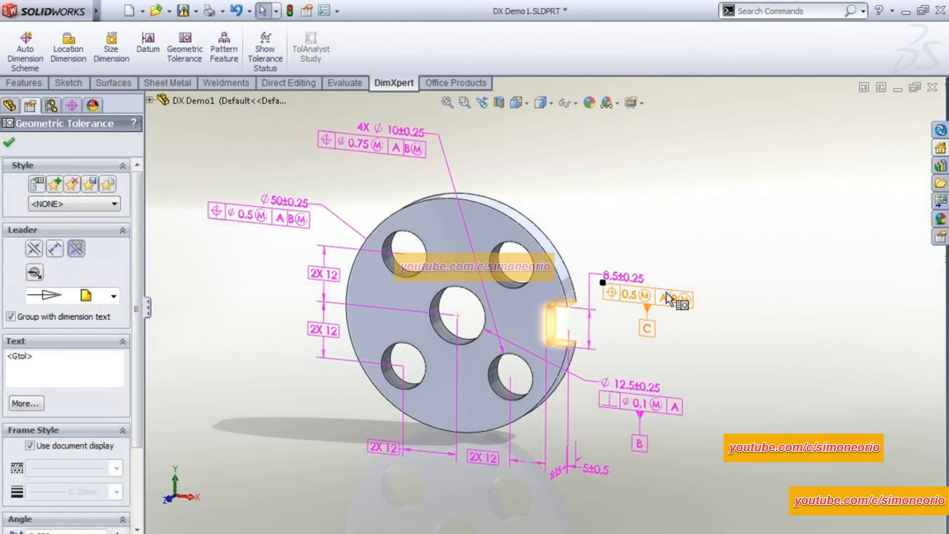
click(618, 275)
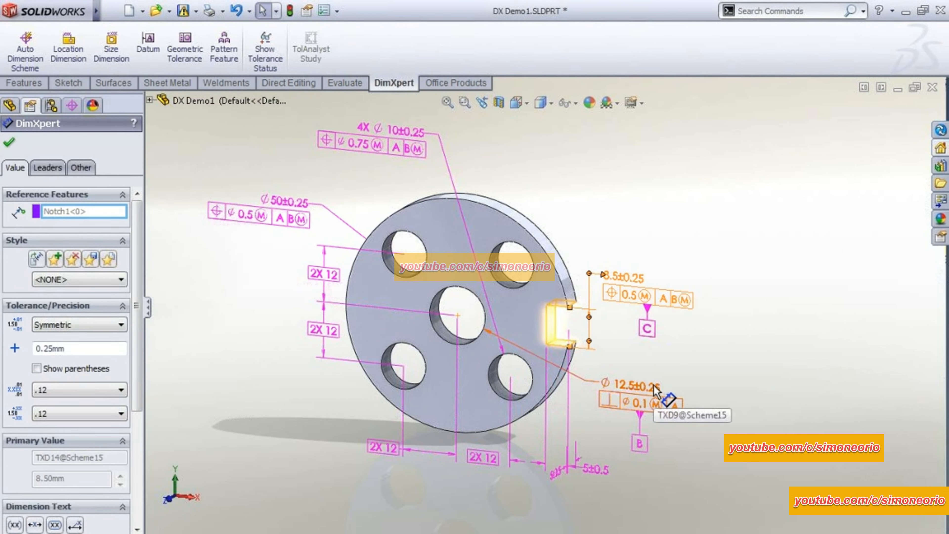
click(655, 386)
right_click(655, 389)
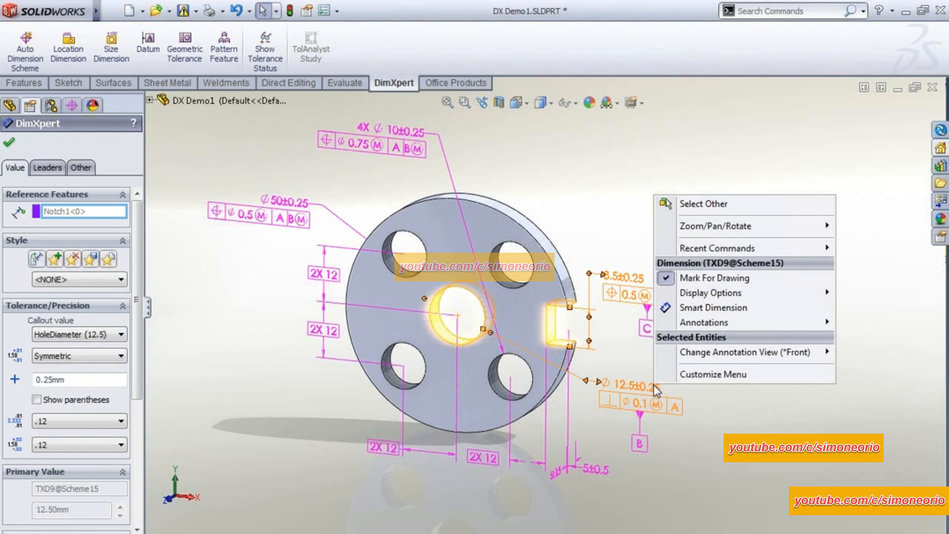
click(49, 381)
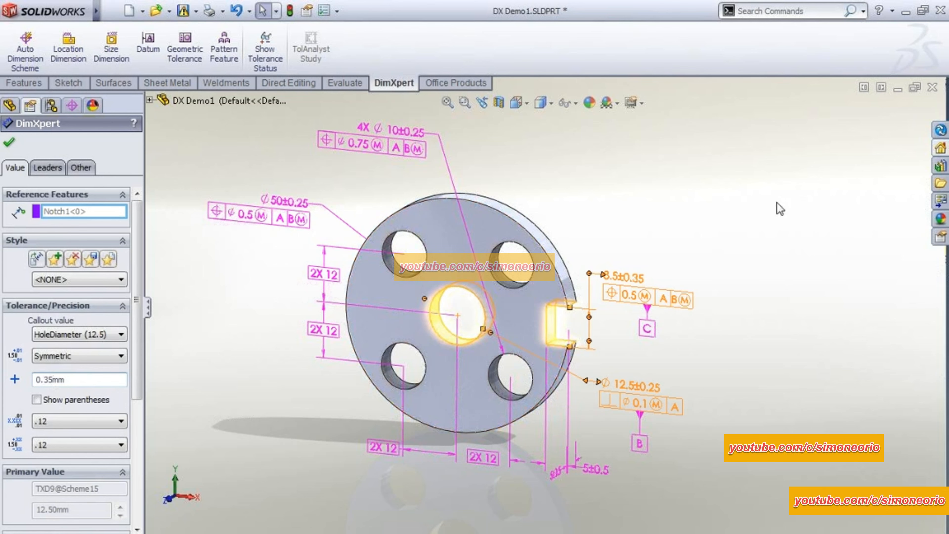
click(780, 208)
Set the symmetric tolerance of the center hole's diameter dimension to 0.35 mm
scroll(692, 404, down, 2)
click(643, 384)
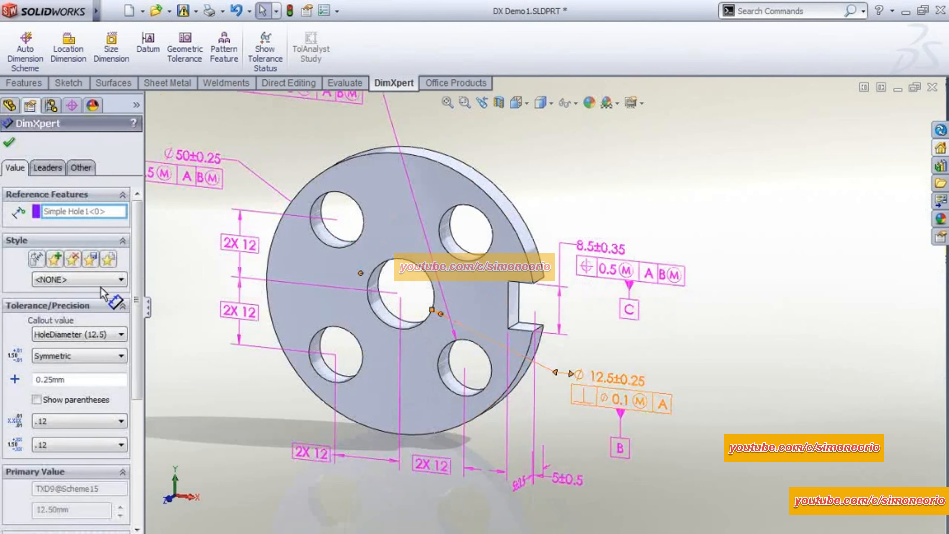
click(50, 383)
key(BackSpace)
text(3)
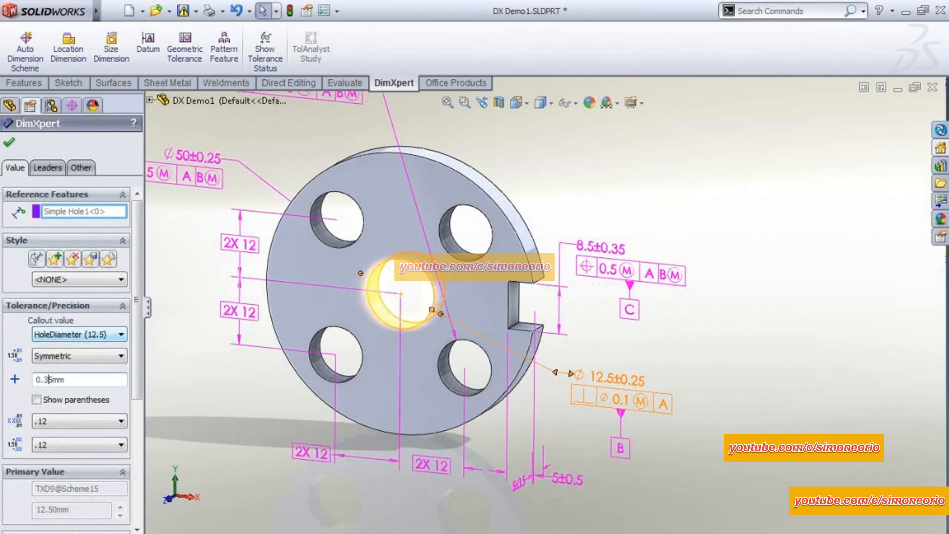
click(850, 293)
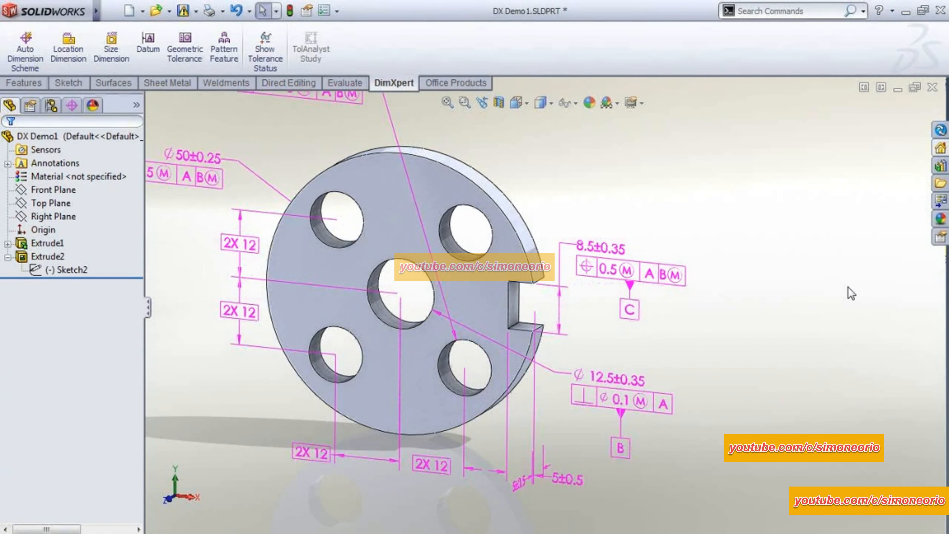
Save the DX Demo1 part with its updated hole size and tolerances
mouse_move(851, 293)
middle_down()
mouse_move(814, 285)
mouse_move(823, 292)
mouse_move(810, 332)
mouse_move(790, 280)
mouse_move(819, 322)
middle_up()
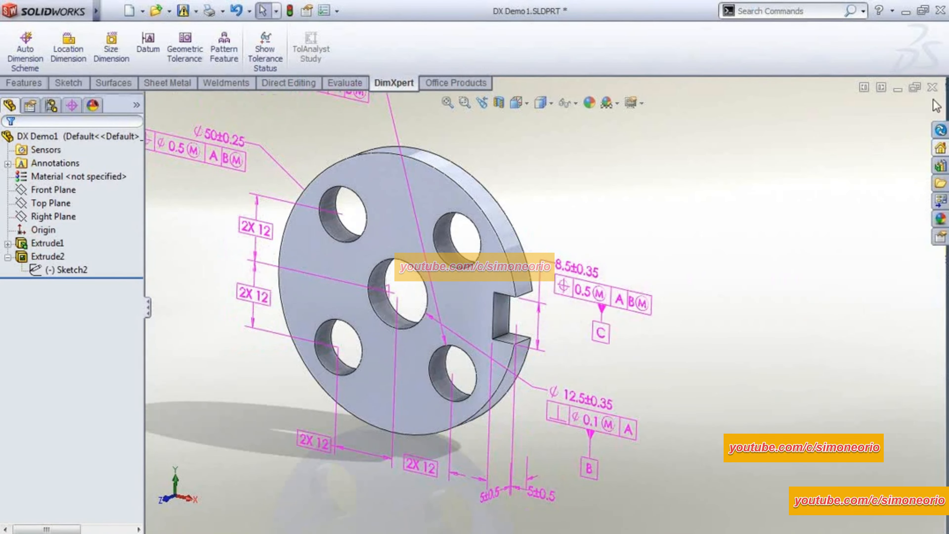
mouse_move(96, 11)
click(136, 11)
click(940, 131)
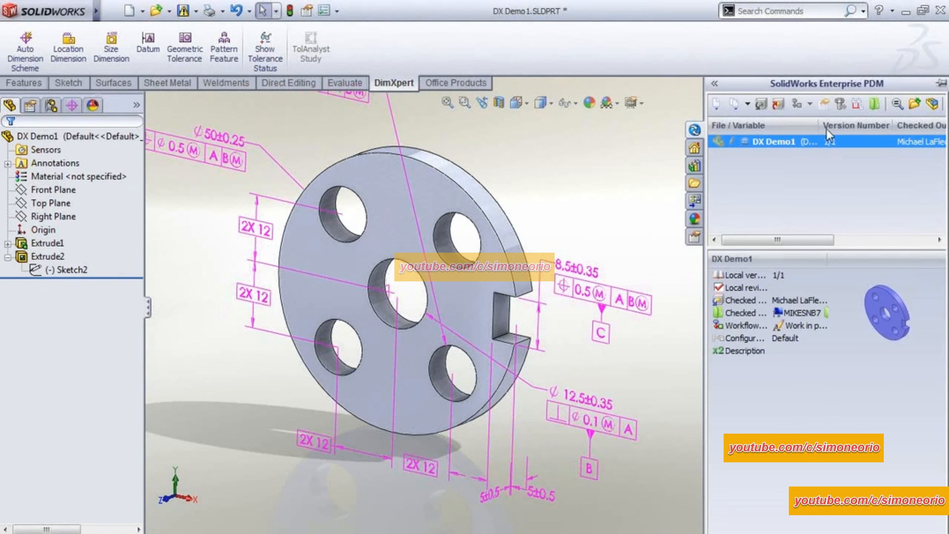
click(182, 14)
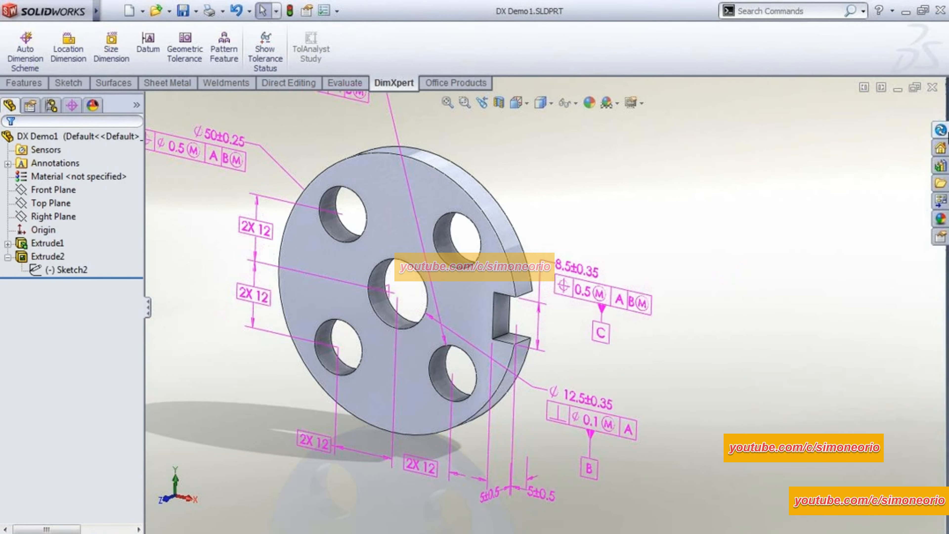
Check in DX Demo1.SLDPRT and DRAW-004325.SLDDRW to the SolidWorks Enterprise PDM vault
click(940, 131)
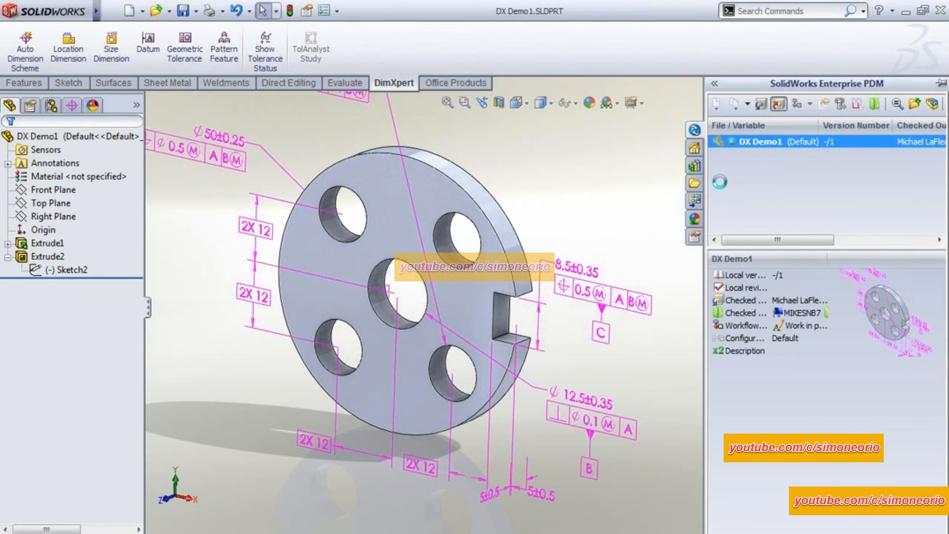
click(763, 104)
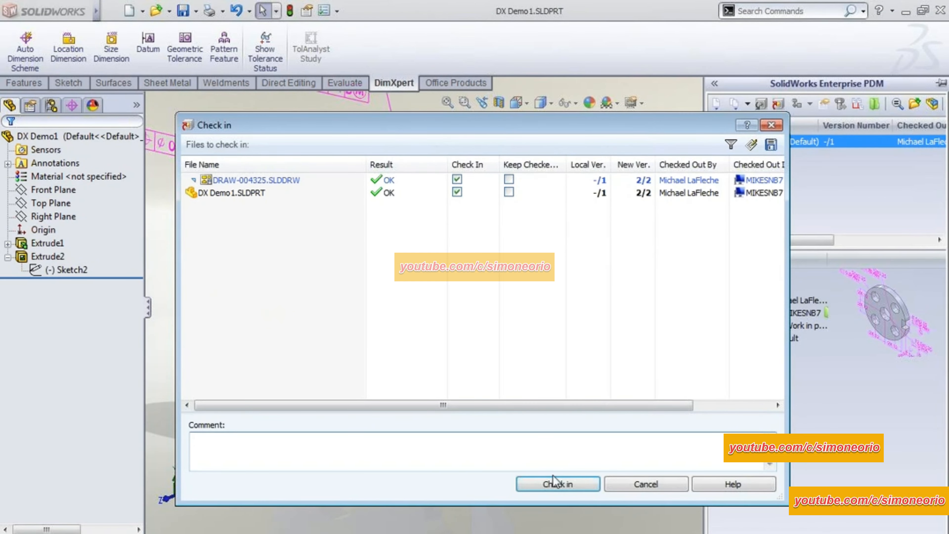
click(557, 484)
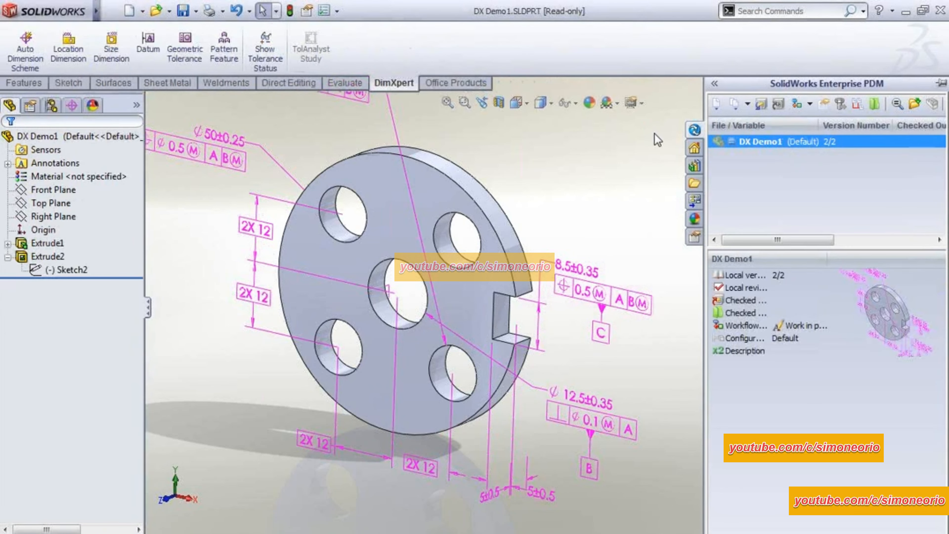
Switch to the DRAW-004325 drawing and close it, backing out of the Save As attempt
click(654, 133)
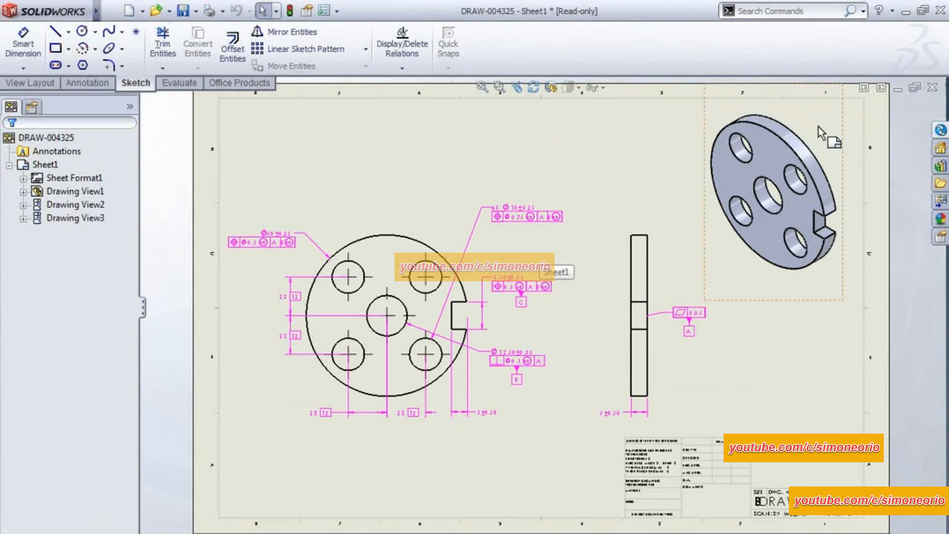
click(936, 89)
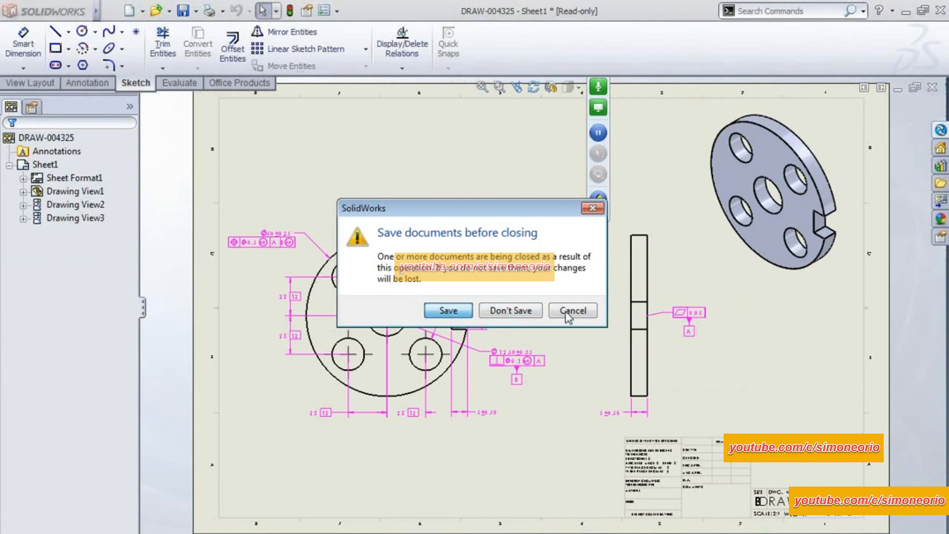
click(449, 310)
click(878, 533)
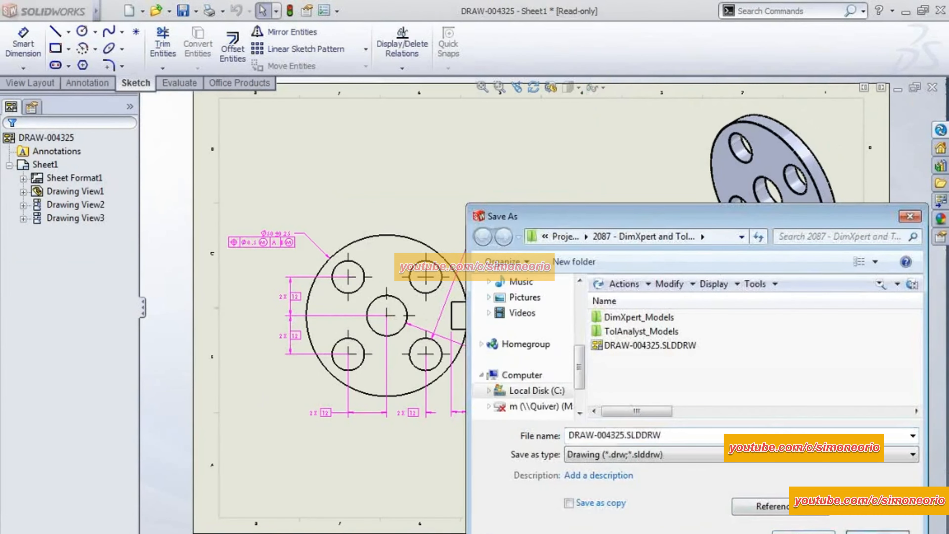
click(933, 89)
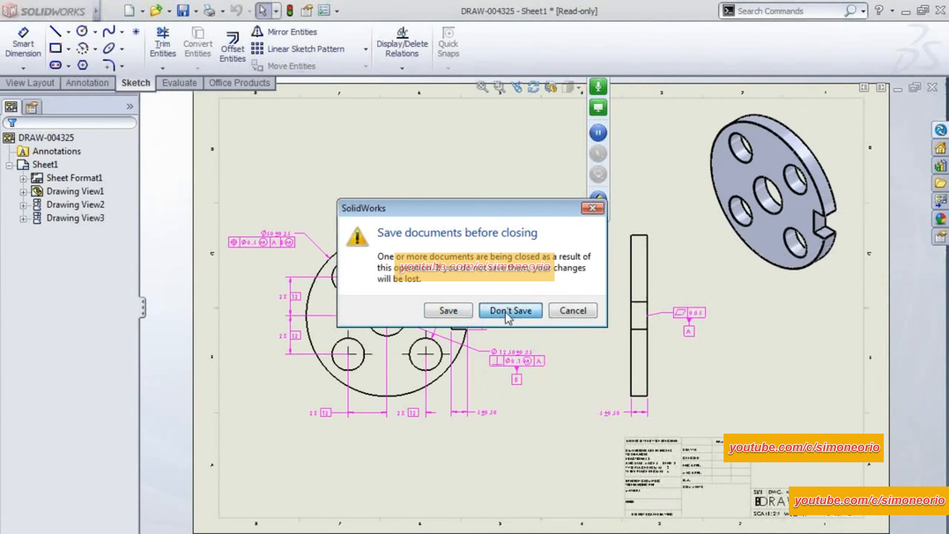